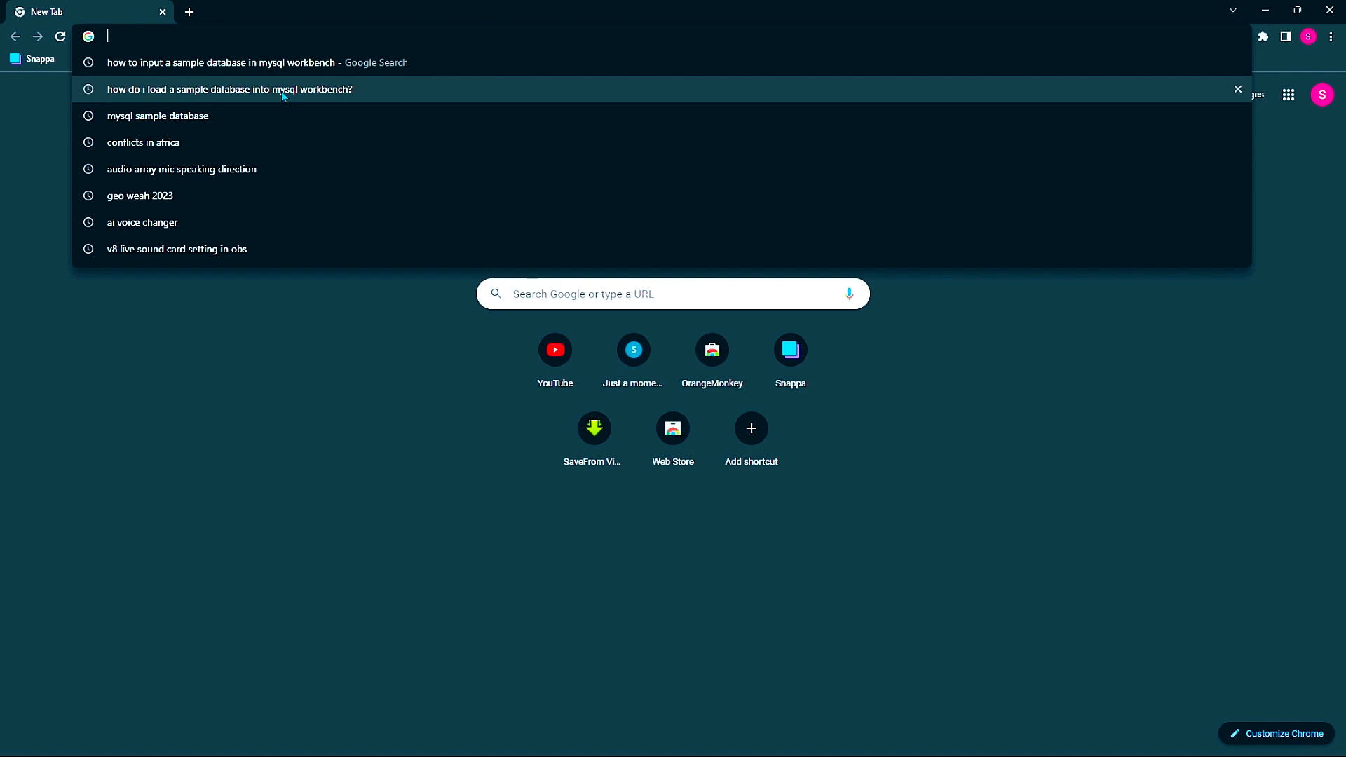
- Search Google for "mysql sample database" and download the MySQL sample database ZIP from the MySQLTutorial.org page
{"action": "left_click", "coordinate": [292, 115]}
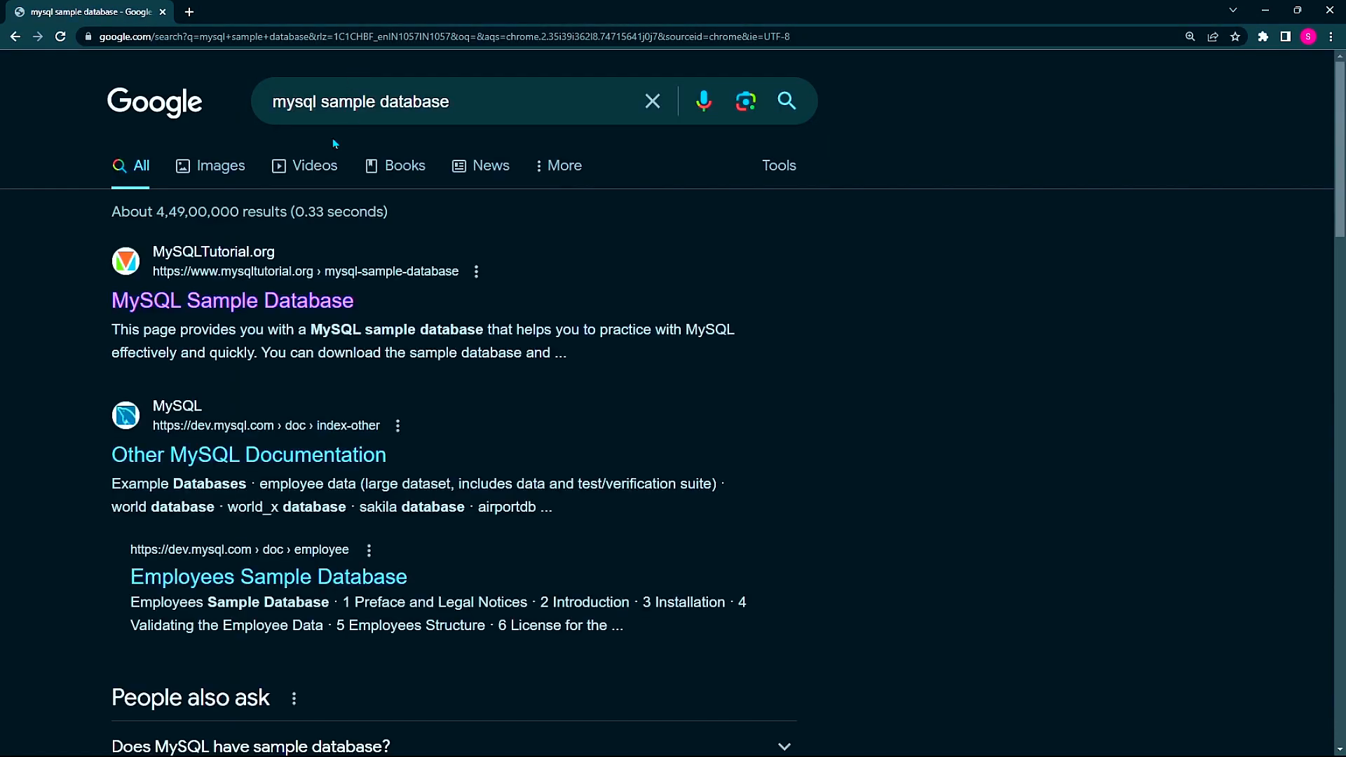
{"action": "left_click", "coordinate": [205, 308]}
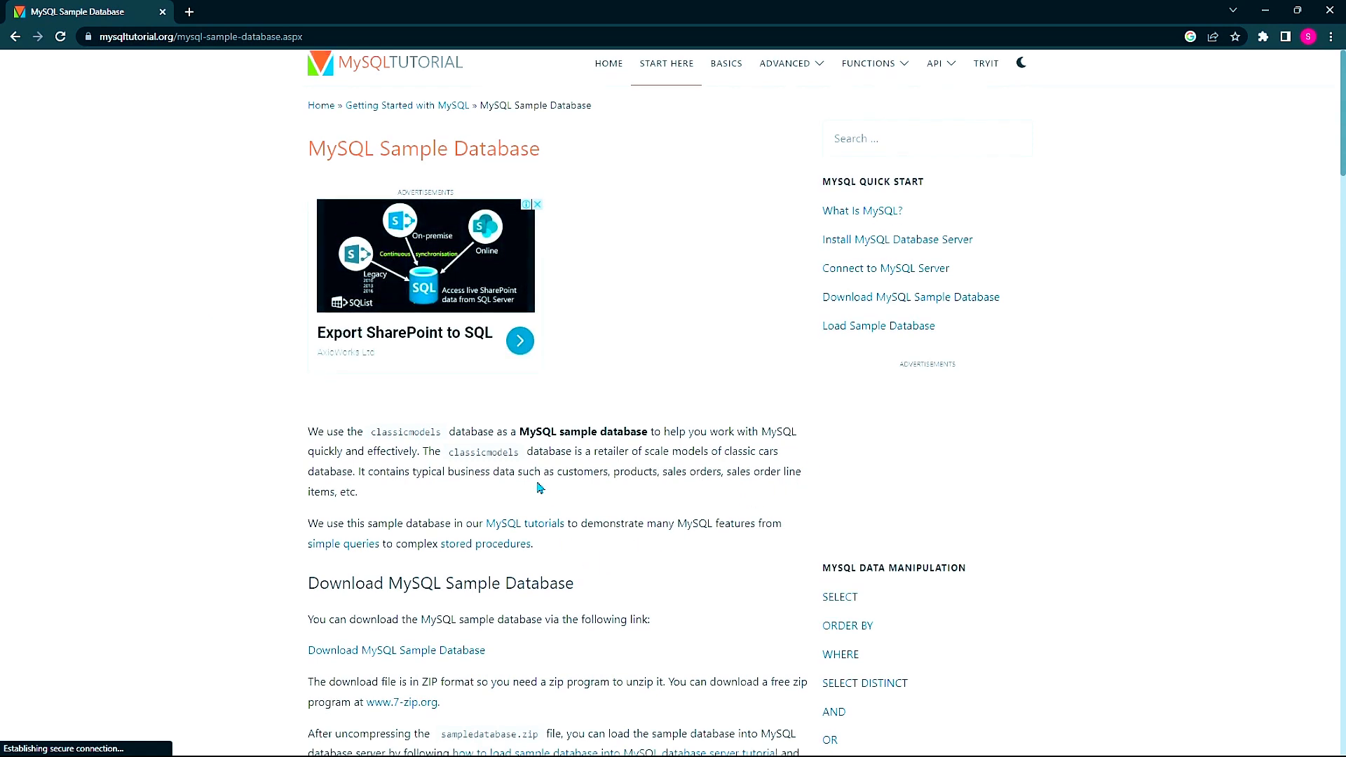
{"action": "scroll", "coordinate": [528, 477], "scroll_direction": "down", "scroll_amount": 2}
{"action": "scroll", "coordinate": [528, 476], "scroll_direction": "down", "scroll_amount": 2}
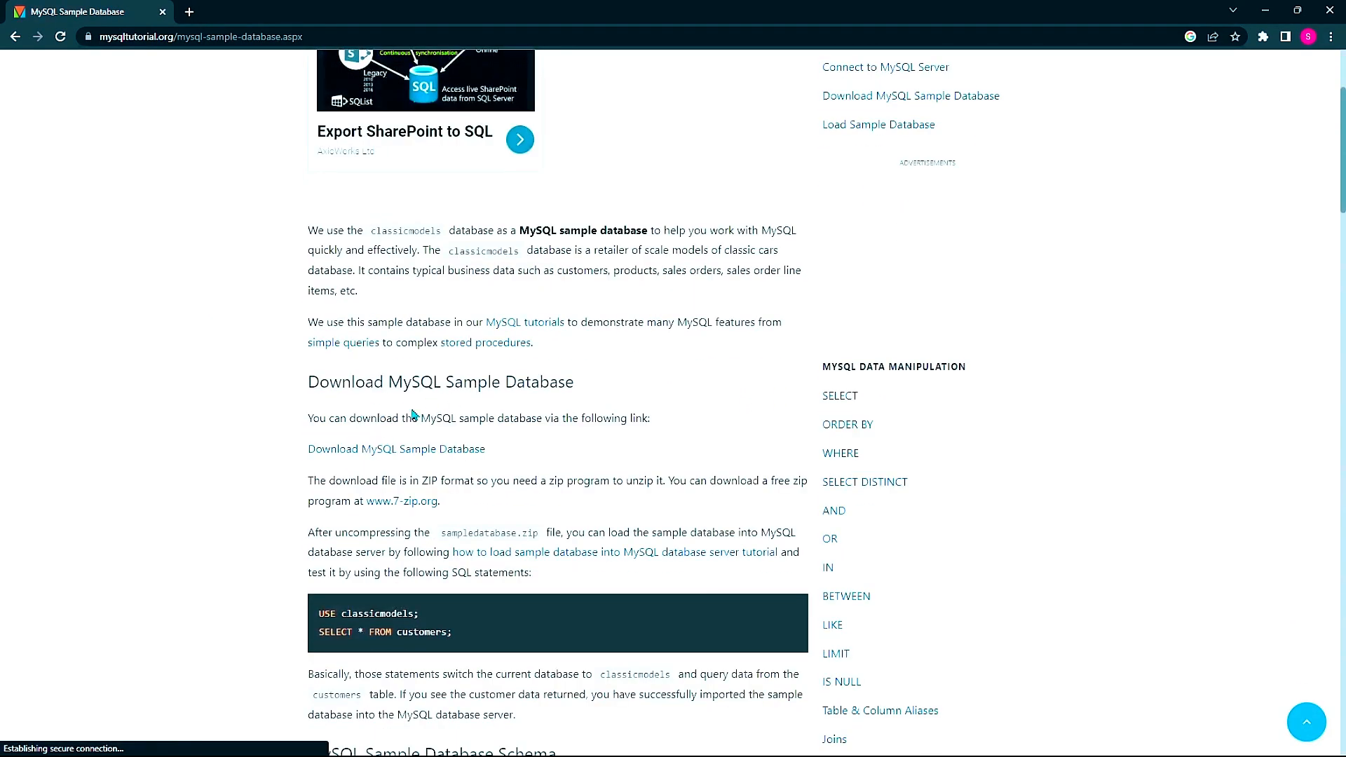
{"action": "left_click", "coordinate": [410, 452]}
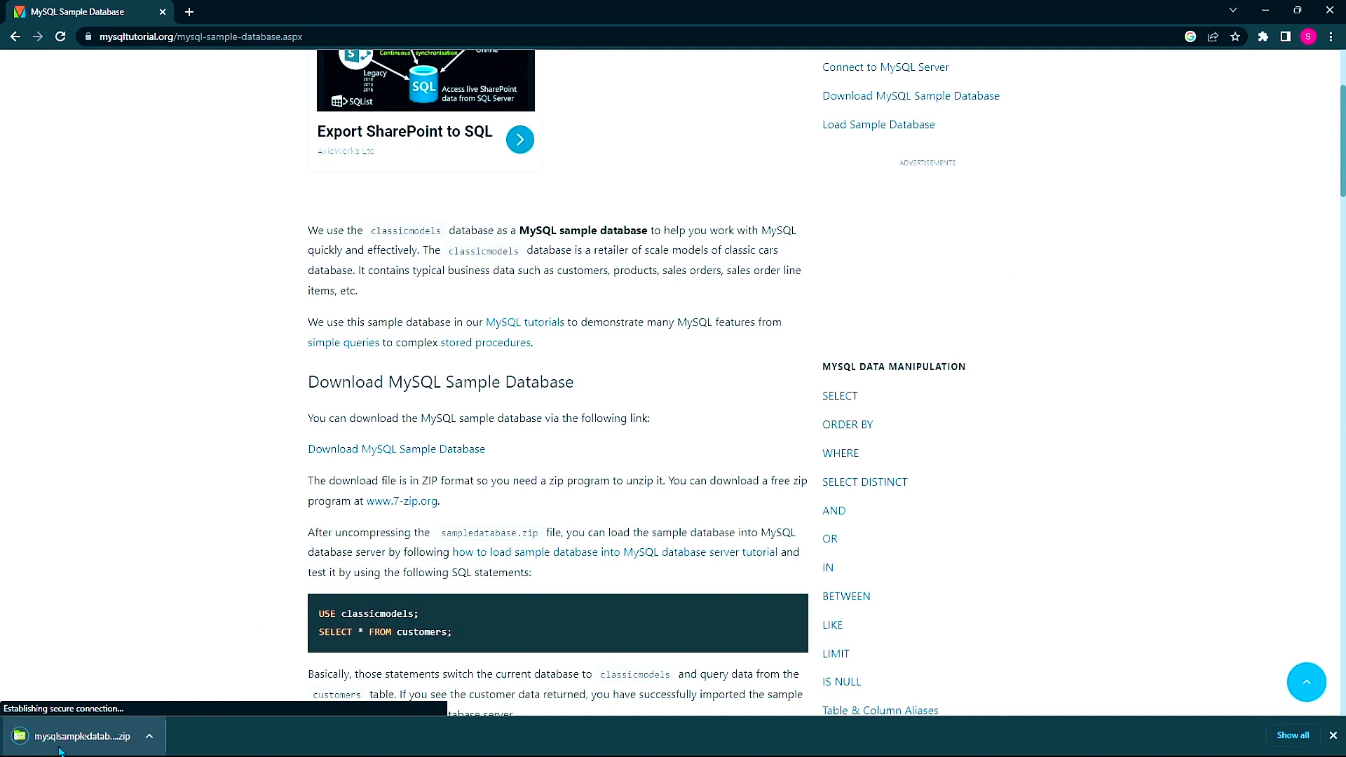
- Show the downloaded ZIP in its folder and inspect the contents of the extracted mysqlsampledatabase folder
{"action": "left_click", "coordinate": [145, 739]}
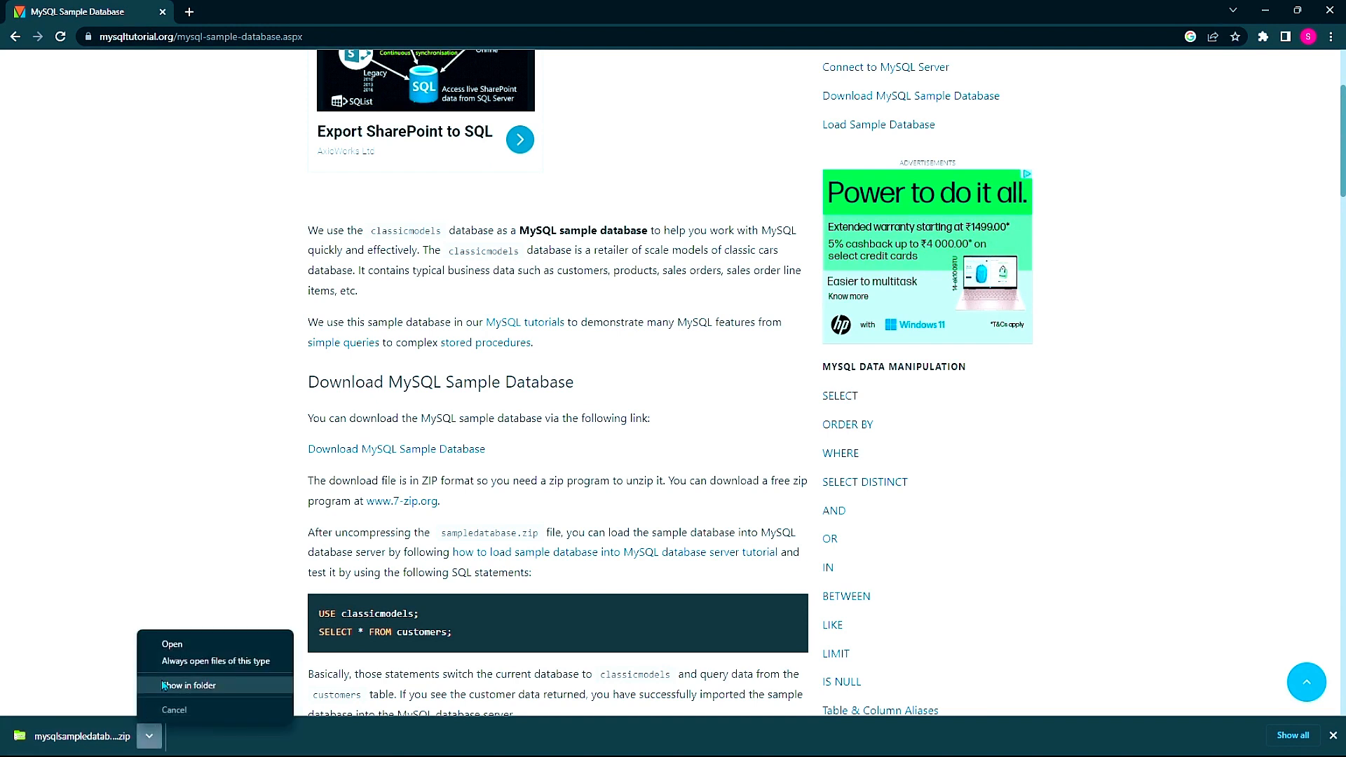
{"action": "left_click", "coordinate": [187, 685]}
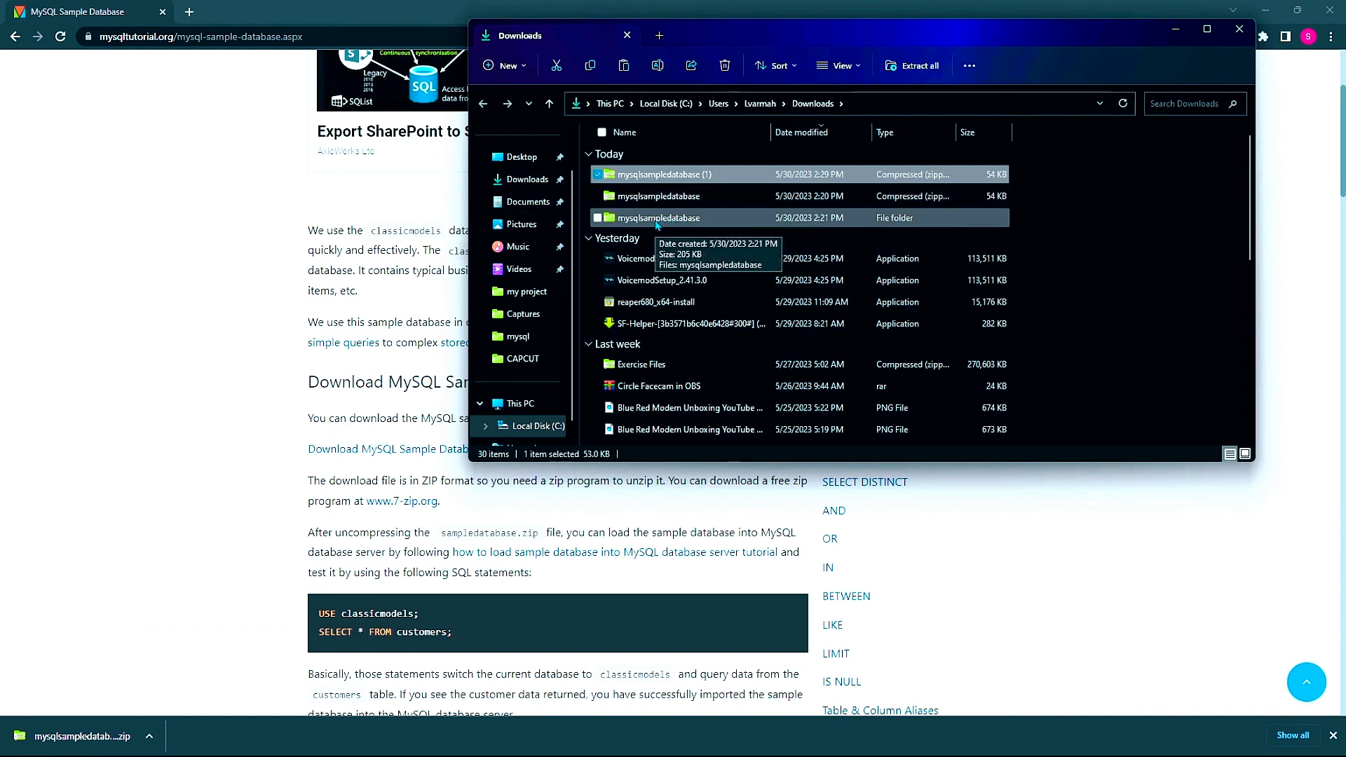
{"action": "double_click", "coordinate": [657, 218]}
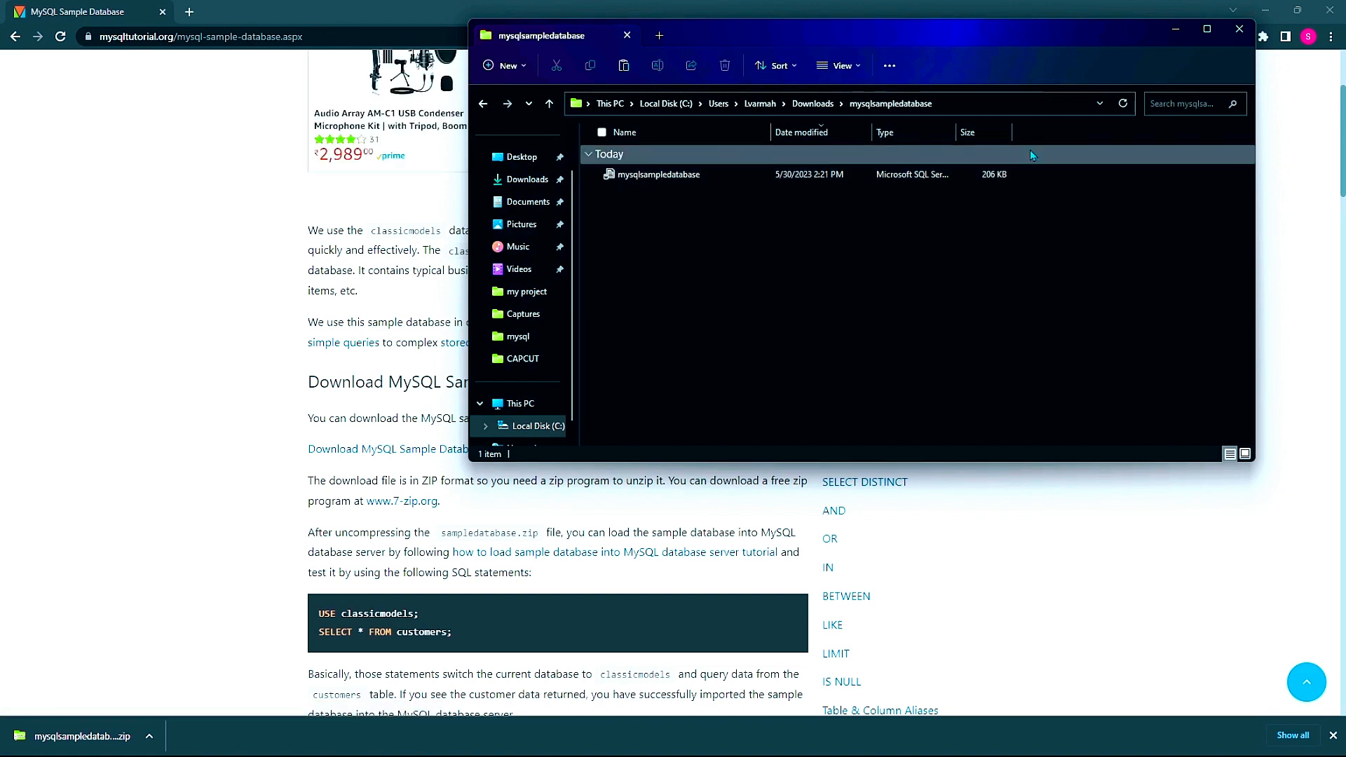
{"action": "left_click", "coordinate": [1207, 29]}
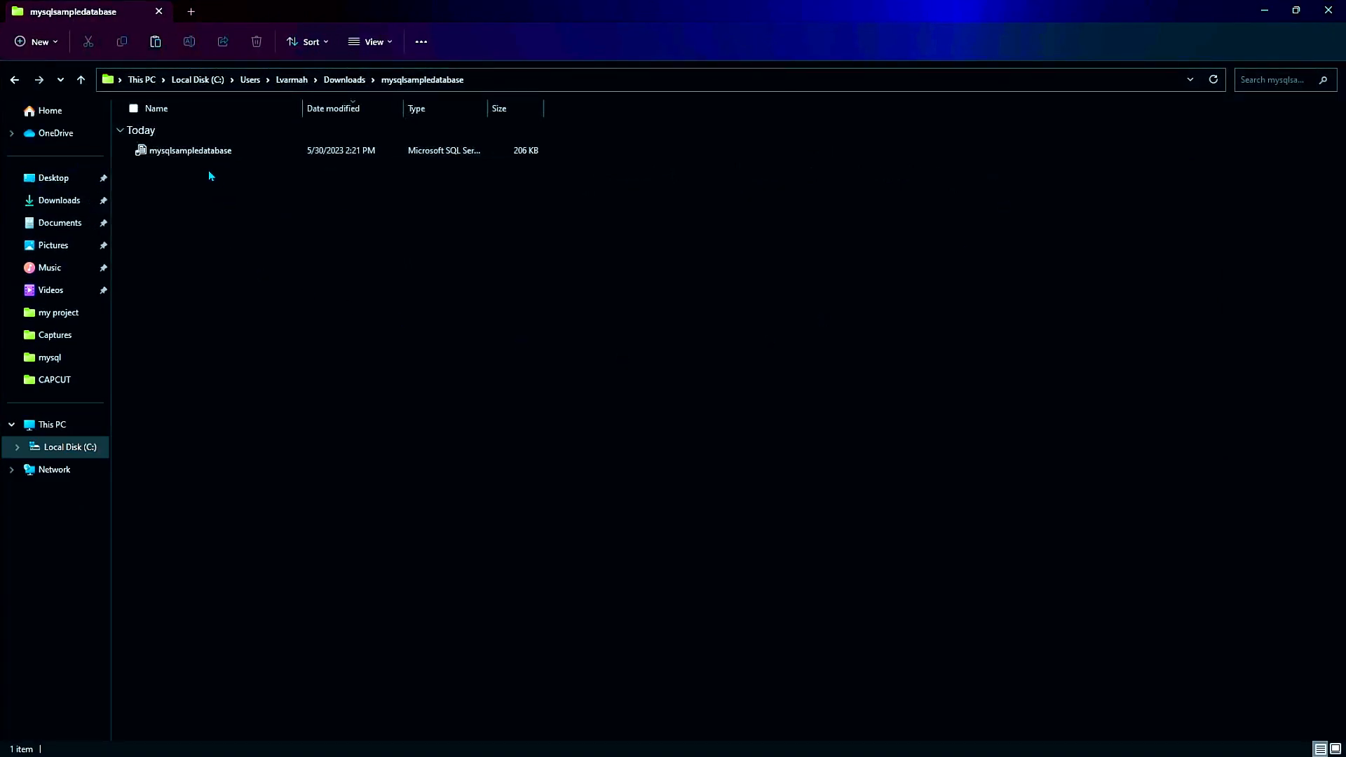
{"action": "scroll", "coordinate": [207, 180], "scroll_direction": "down", "scroll_amount": 1}
{"action": "scroll", "coordinate": [207, 180], "scroll_direction": "up", "scroll_amount": 3}
{"action": "scroll", "coordinate": [208, 182], "scroll_direction": "down", "scroll_amount": 3}
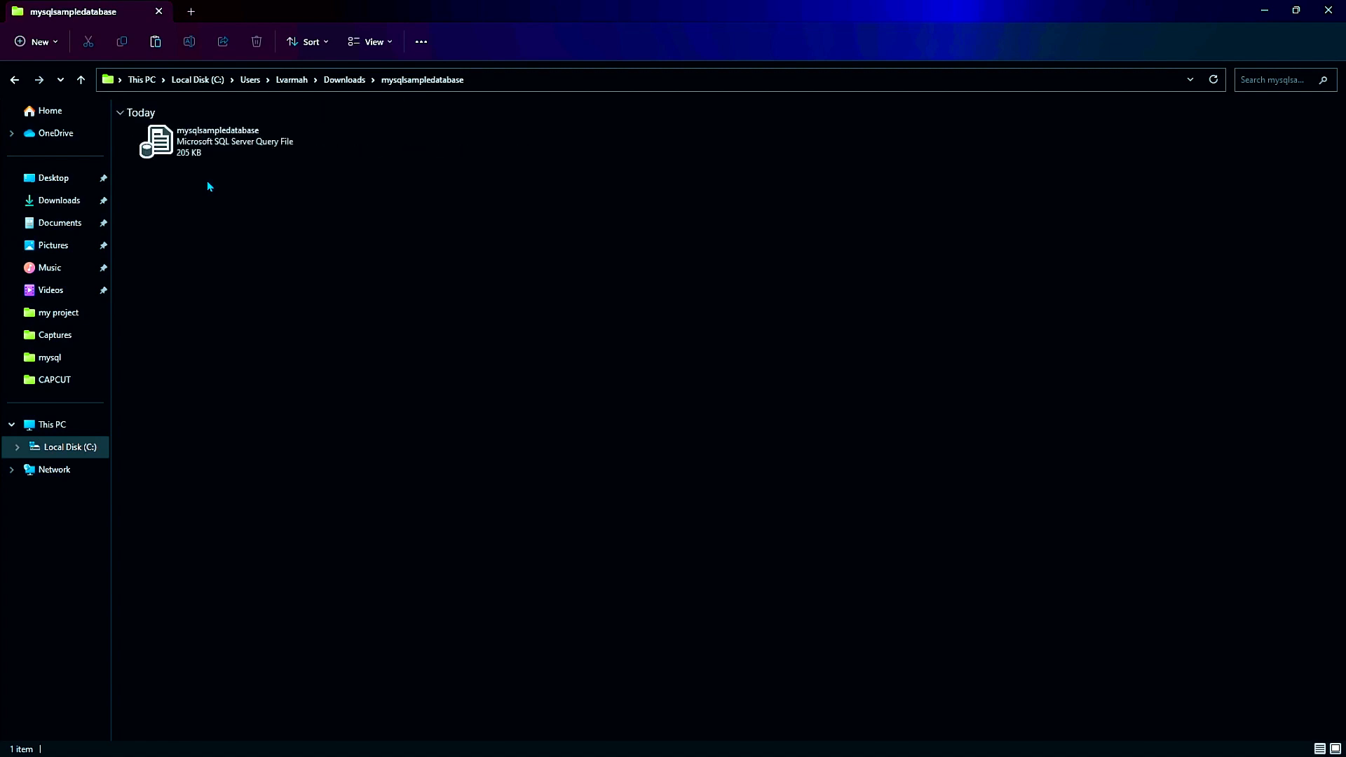
{"action": "scroll", "coordinate": [208, 185], "scroll_direction": "down", "scroll_amount": 1}
{"action": "scroll", "coordinate": [208, 185], "scroll_direction": "up", "scroll_amount": 1}
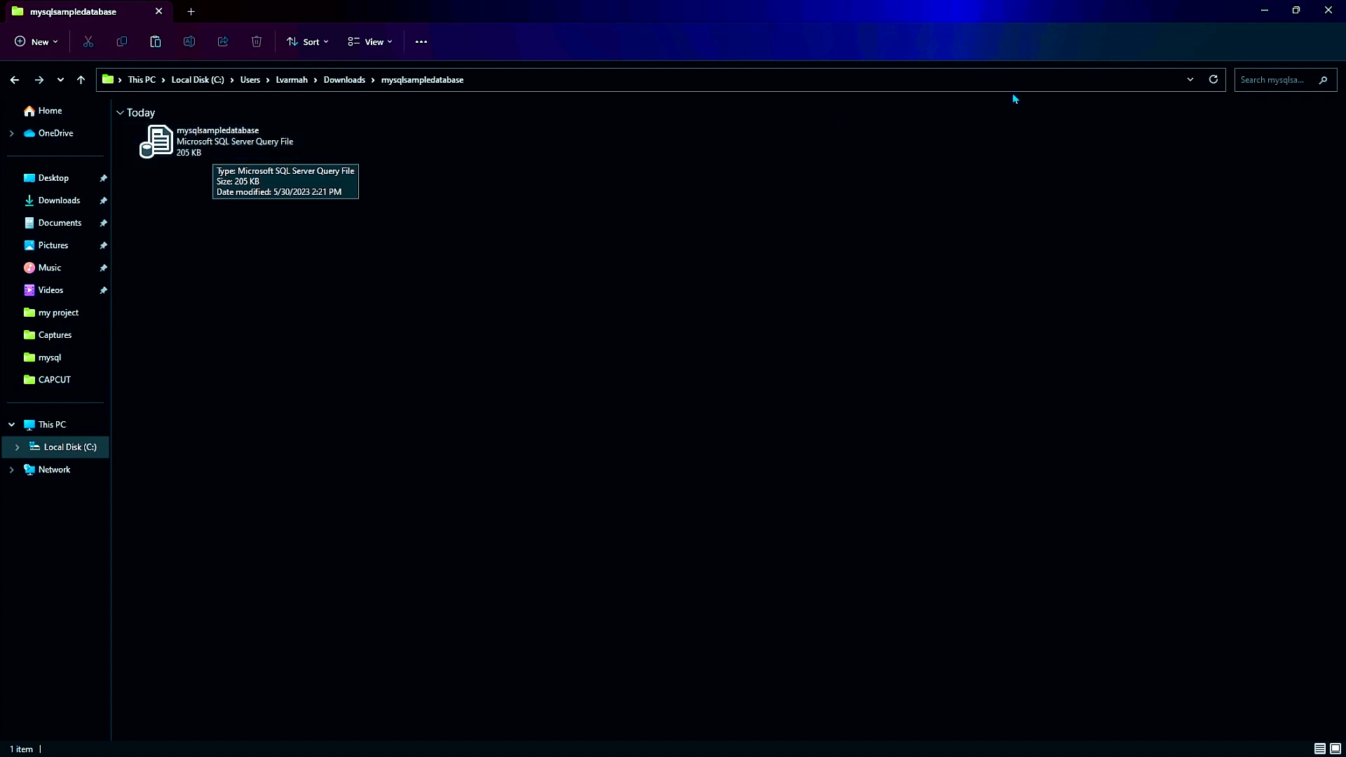
- Switch to MySQL Workbench and open the mysqlsampledatabase SQL script from the Desktop's mysql folder
{"action": "left_click", "coordinate": [1265, 14]}
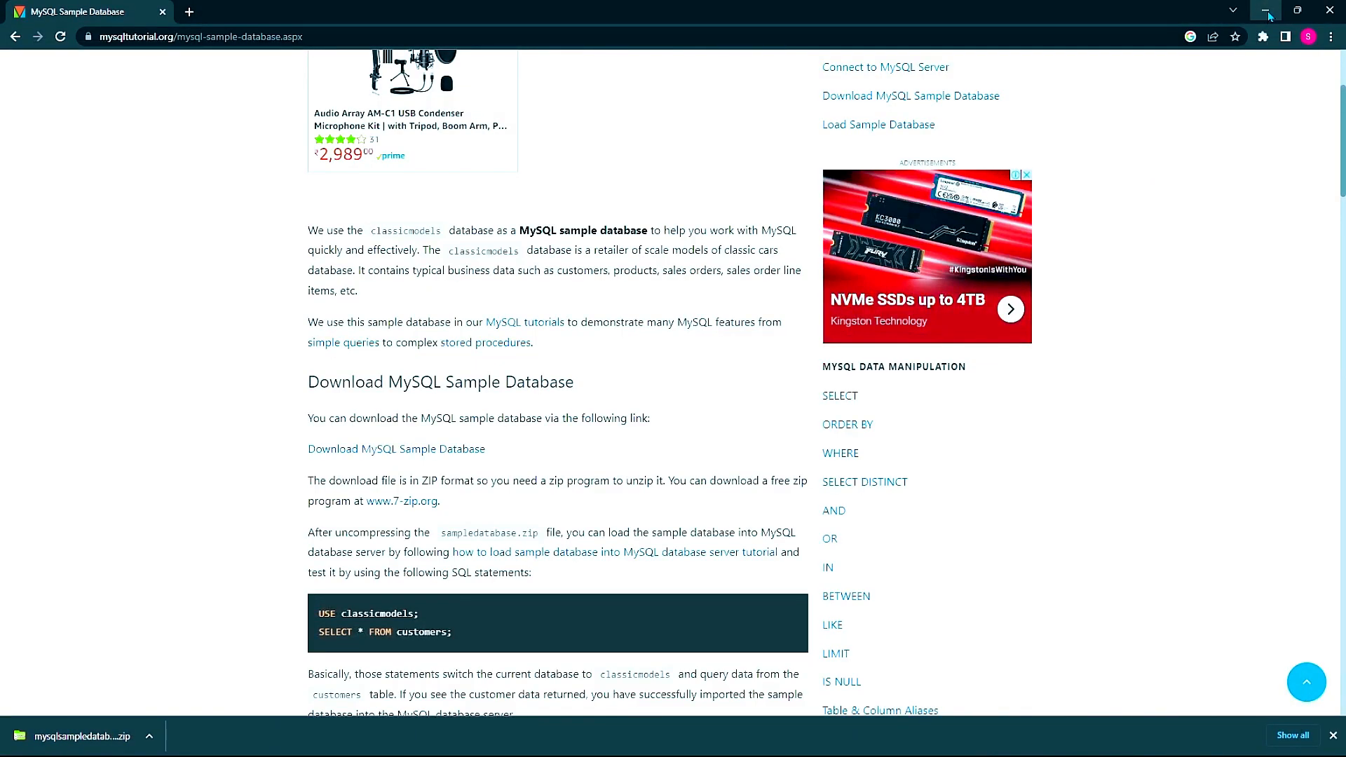
{"action": "left_click", "coordinate": [1267, 13]}
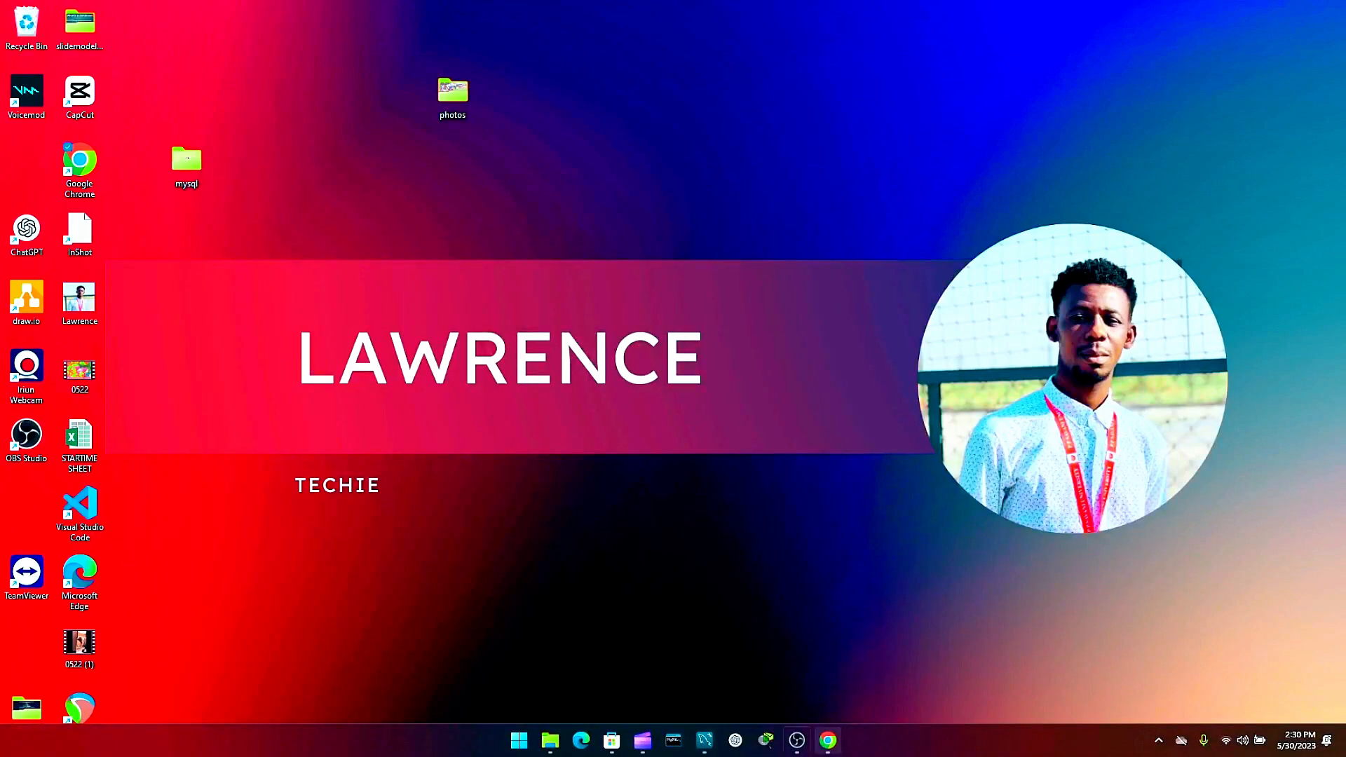
{"action": "left_click", "coordinate": [705, 740]}
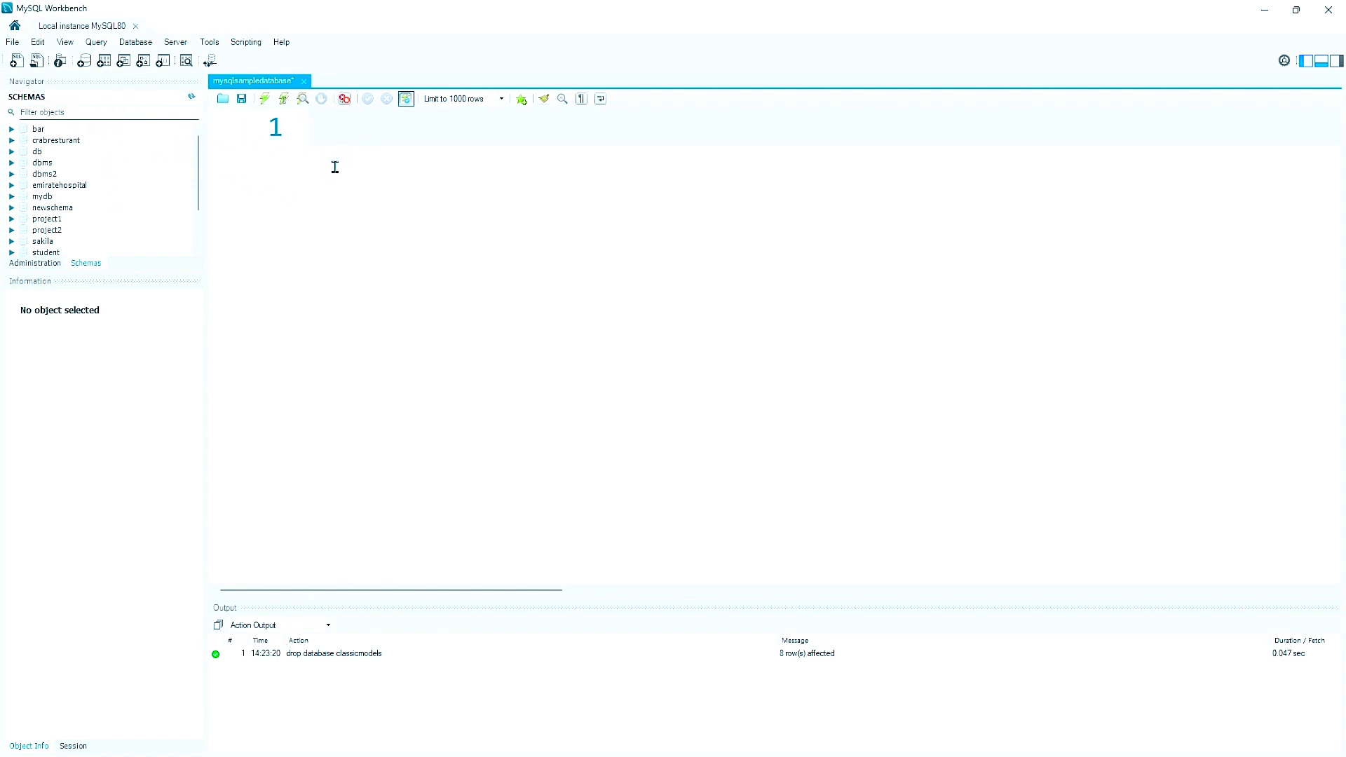
{"action": "left_click", "coordinate": [12, 43]}
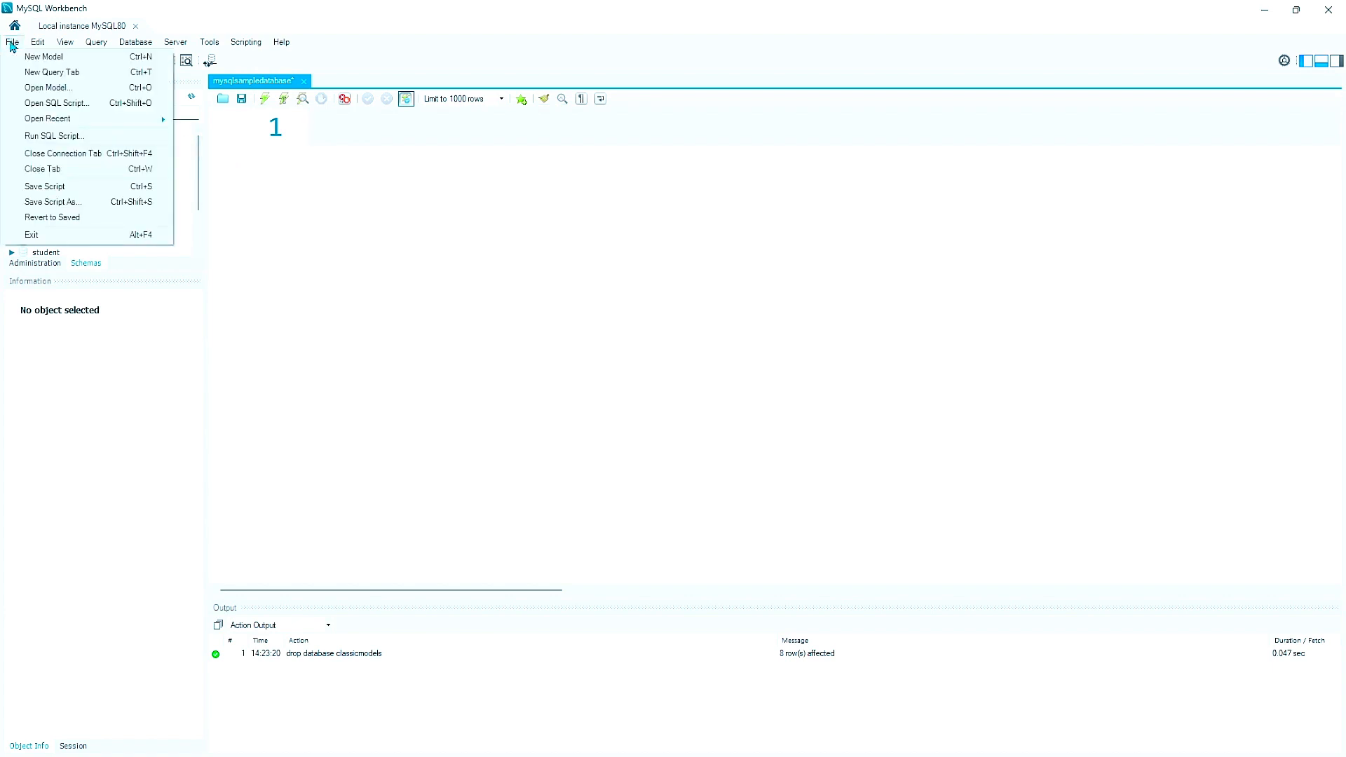
{"action": "mouse_move", "coordinate": [29, 126]}
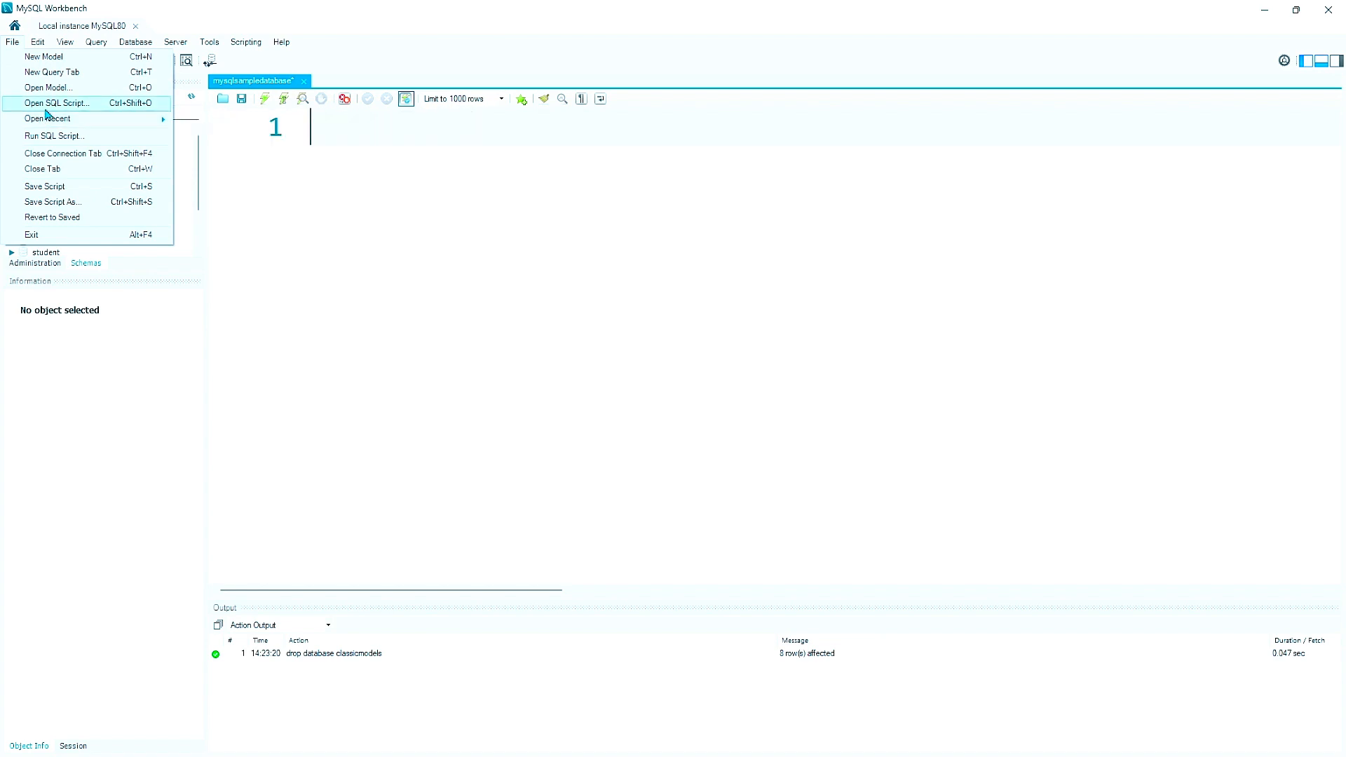
{"action": "left_click", "coordinate": [49, 104]}
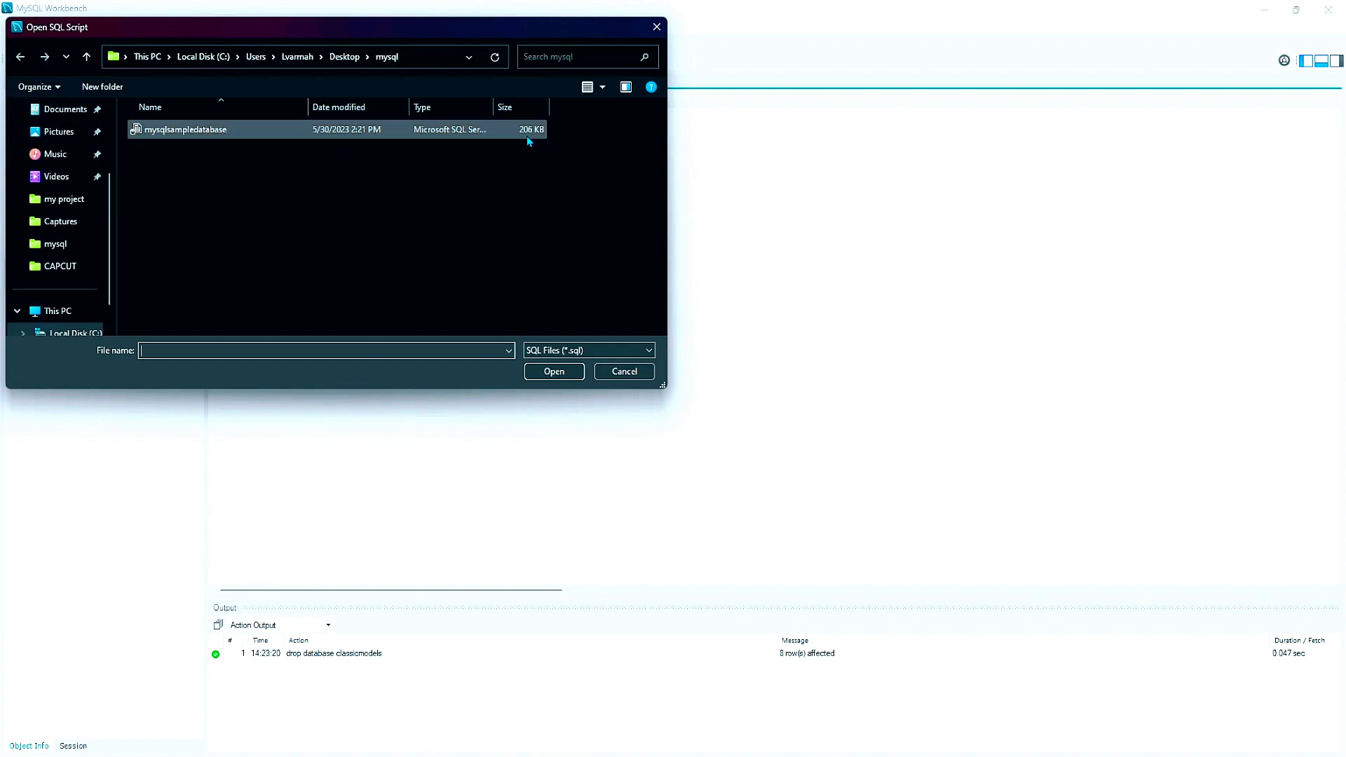
{"action": "double_click", "coordinate": [342, 130]}
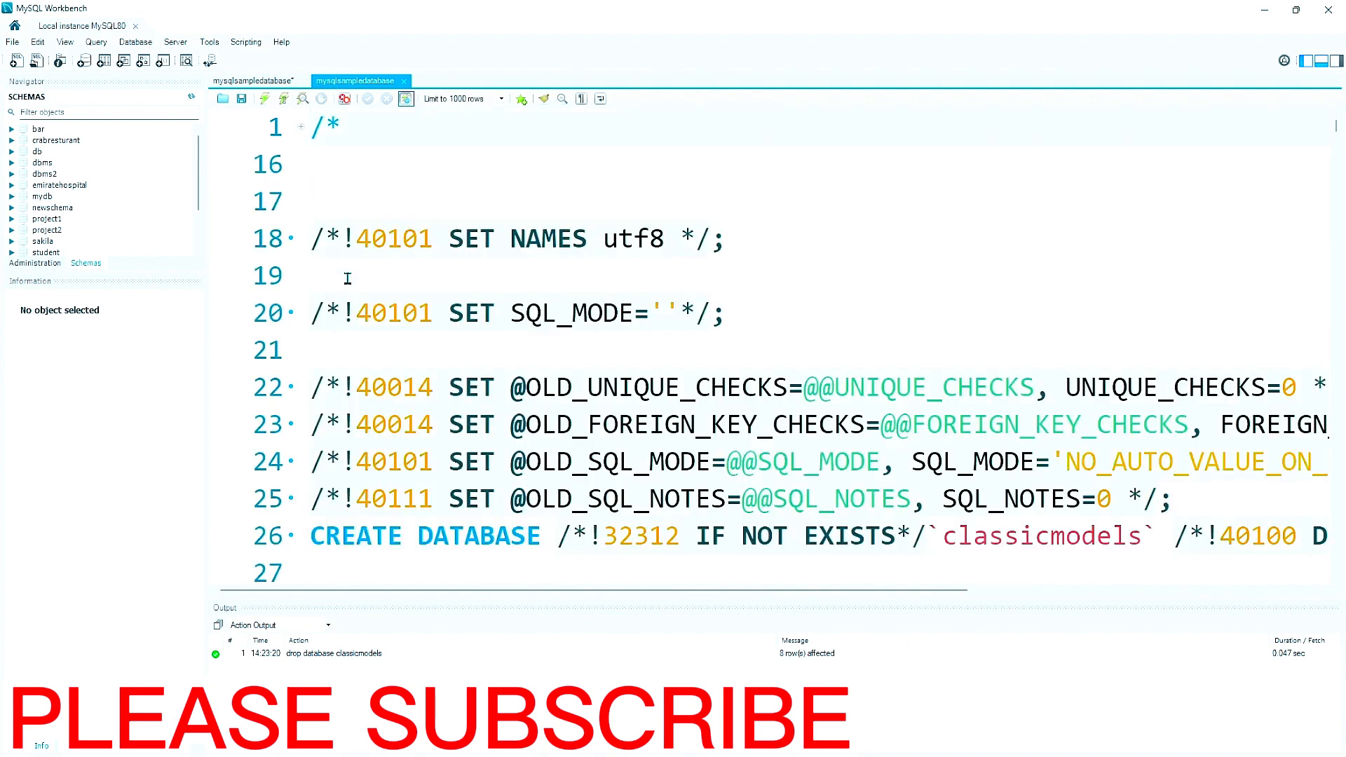
- Examine the script's table definitions and inserted records for customers, employees, offices and order details
{"action": "scroll", "coordinate": [345, 276], "scroll_direction": "down", "scroll_amount": 3}
{"action": "scroll", "coordinate": [384, 420], "scroll_direction": "up", "scroll_amount": 3}
{"action": "scroll", "coordinate": [511, 382], "scroll_direction": "down", "scroll_amount": 10}
{"action": "scroll", "coordinate": [511, 382], "scroll_direction": "down", "scroll_amount": 16}
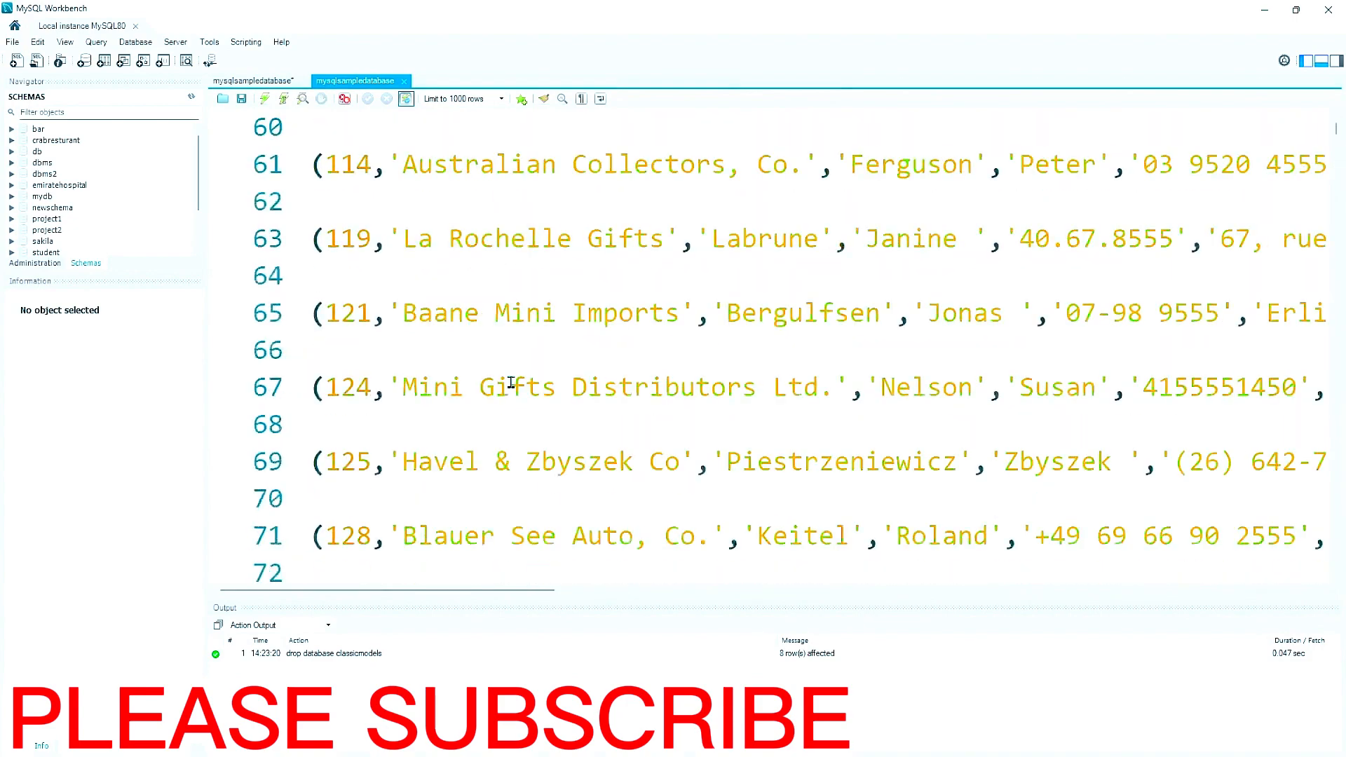
{"action": "scroll", "coordinate": [512, 383], "scroll_direction": "down", "scroll_amount": 20}
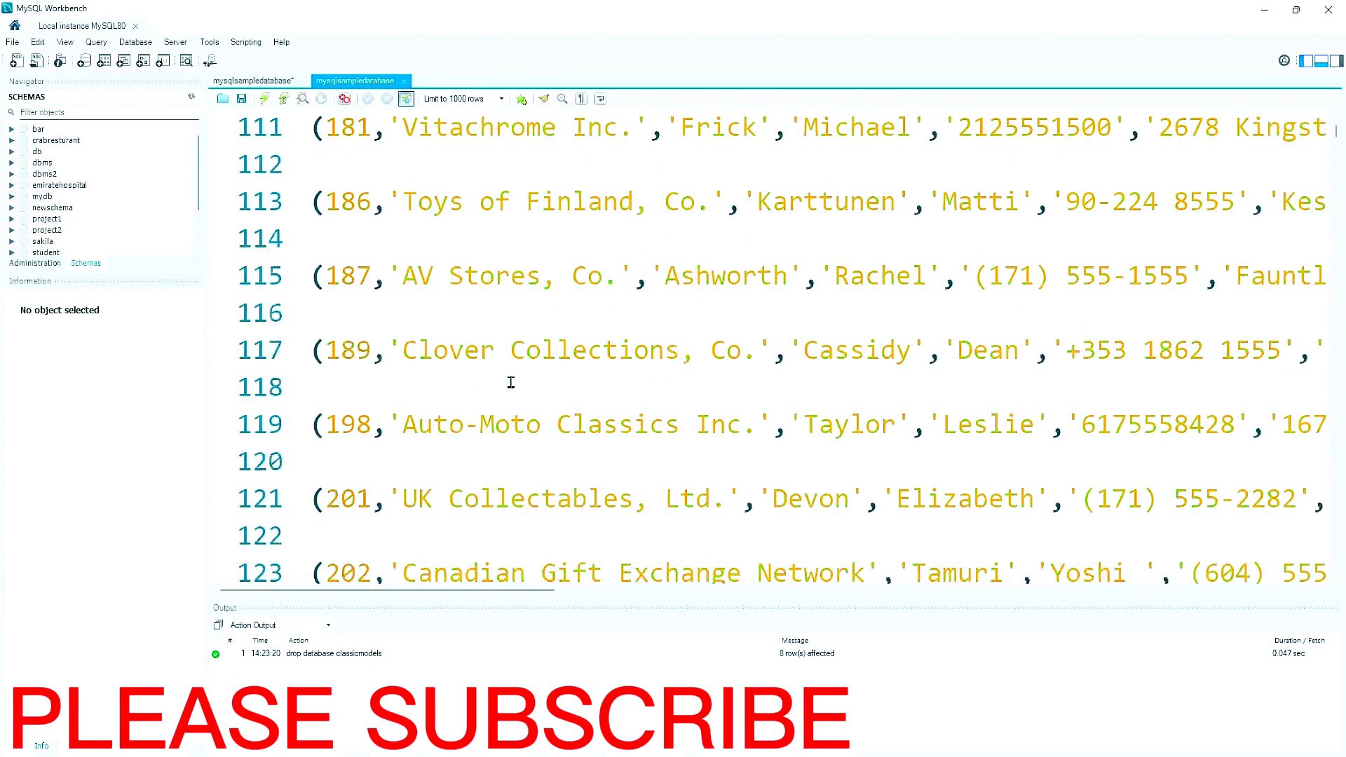
{"action": "scroll", "coordinate": [511, 382], "scroll_direction": "down", "scroll_amount": 19}
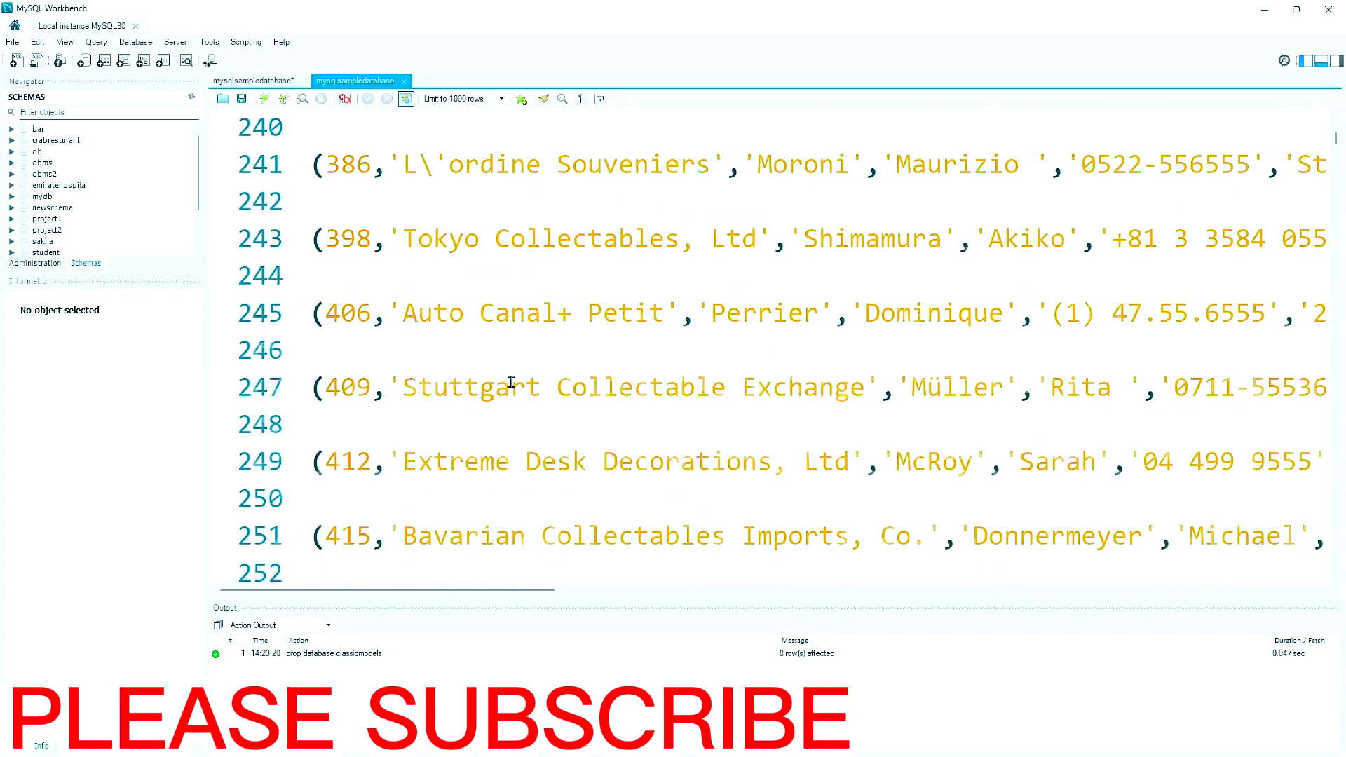
{"action": "scroll", "coordinate": [511, 382], "scroll_direction": "down", "scroll_amount": 17}
{"action": "scroll", "coordinate": [511, 382], "scroll_direction": "down", "scroll_amount": 5}
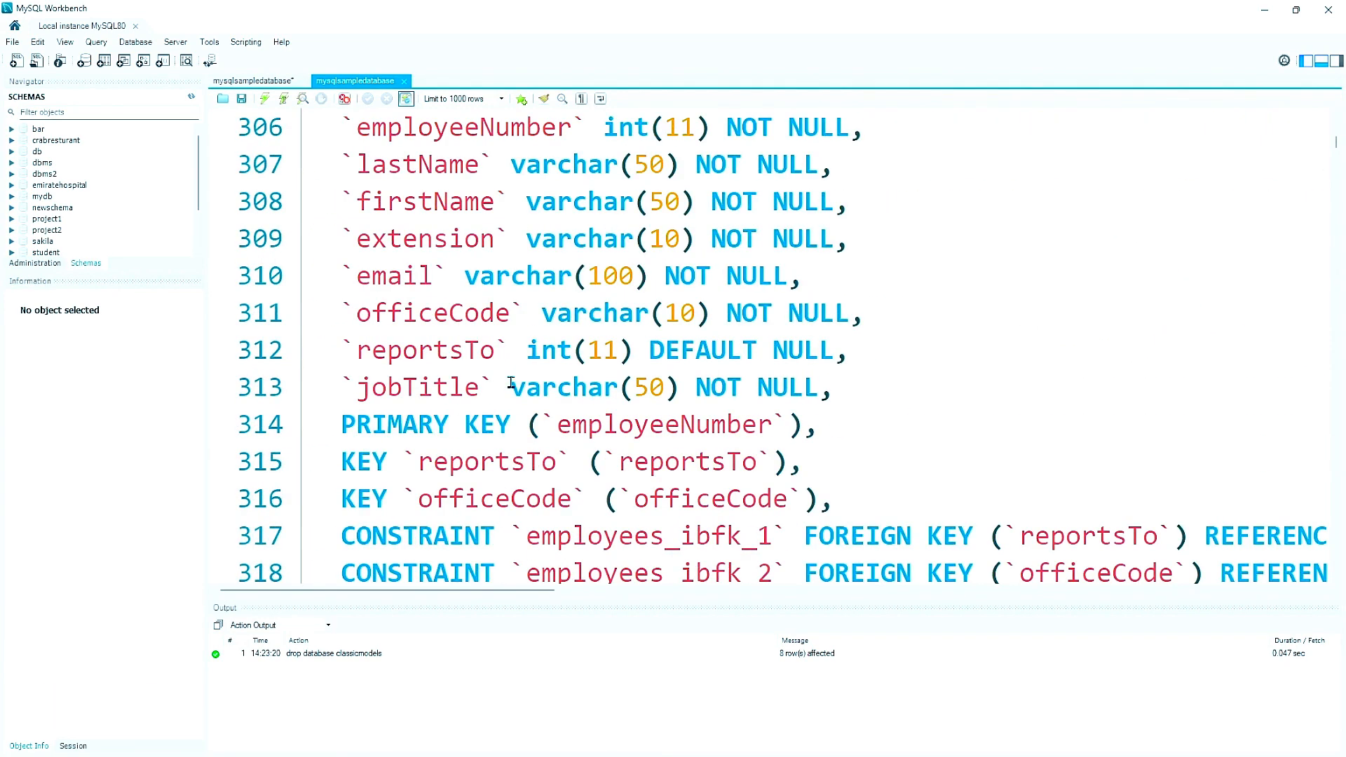
{"action": "scroll", "coordinate": [511, 382], "scroll_direction": "down", "scroll_amount": 5}
{"action": "scroll", "coordinate": [511, 382], "scroll_direction": "up", "scroll_amount": 9}
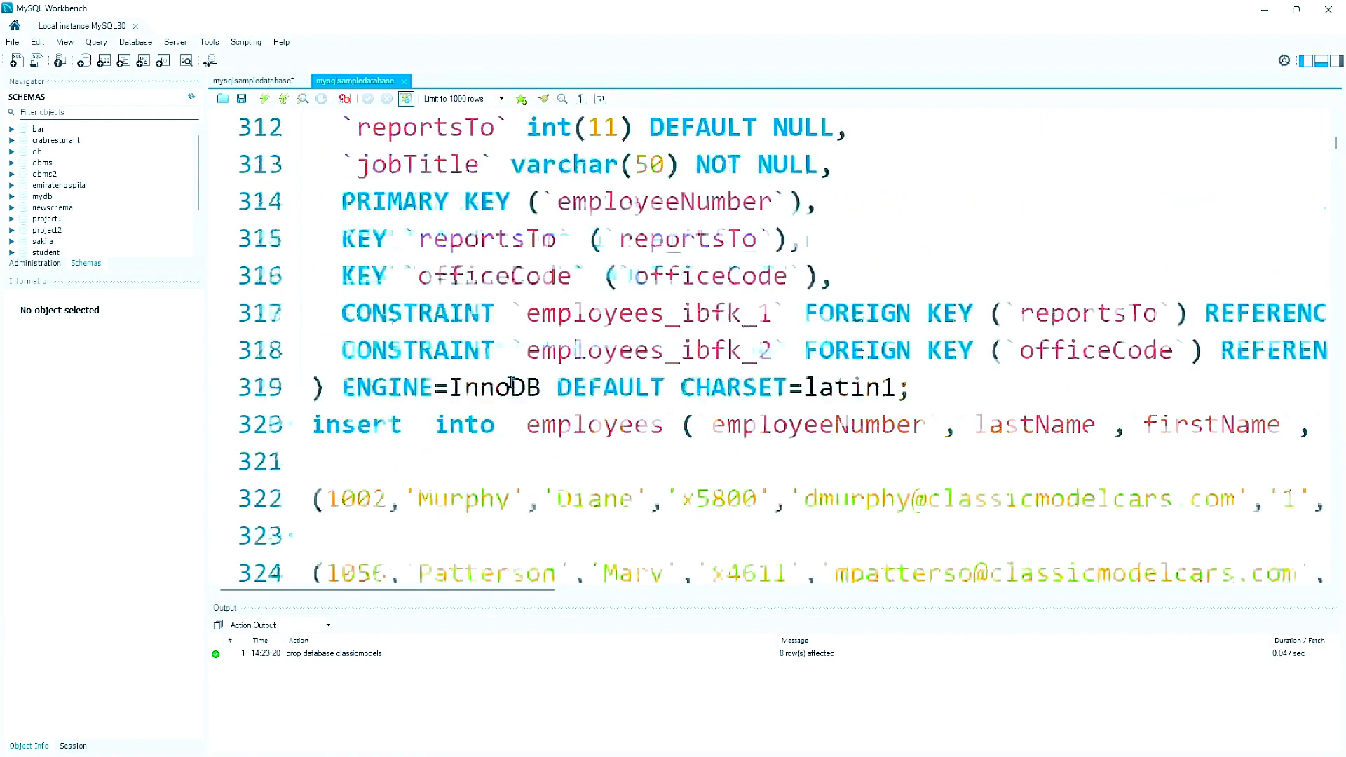
{"action": "scroll", "coordinate": [511, 382], "scroll_direction": "up", "scroll_amount": 4}
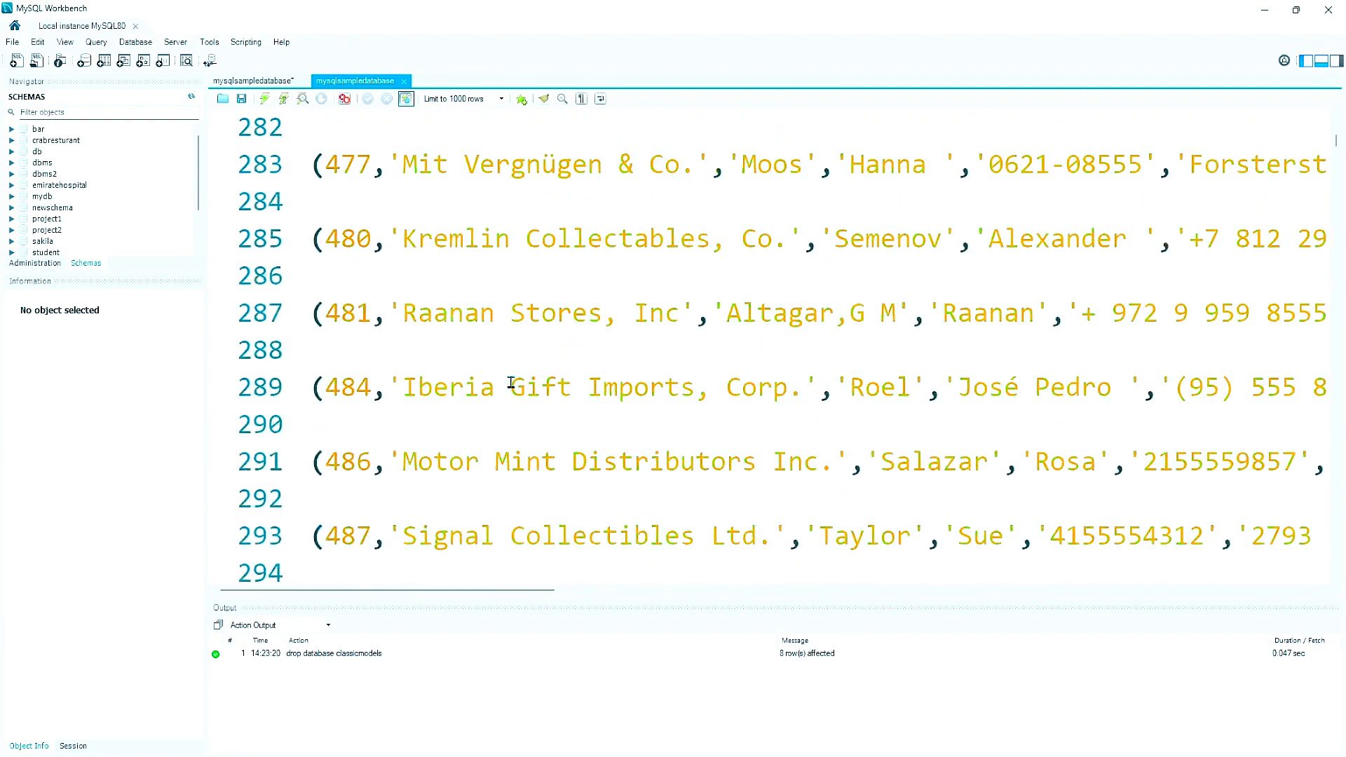
{"action": "scroll", "coordinate": [511, 382], "scroll_direction": "down", "scroll_amount": 5}
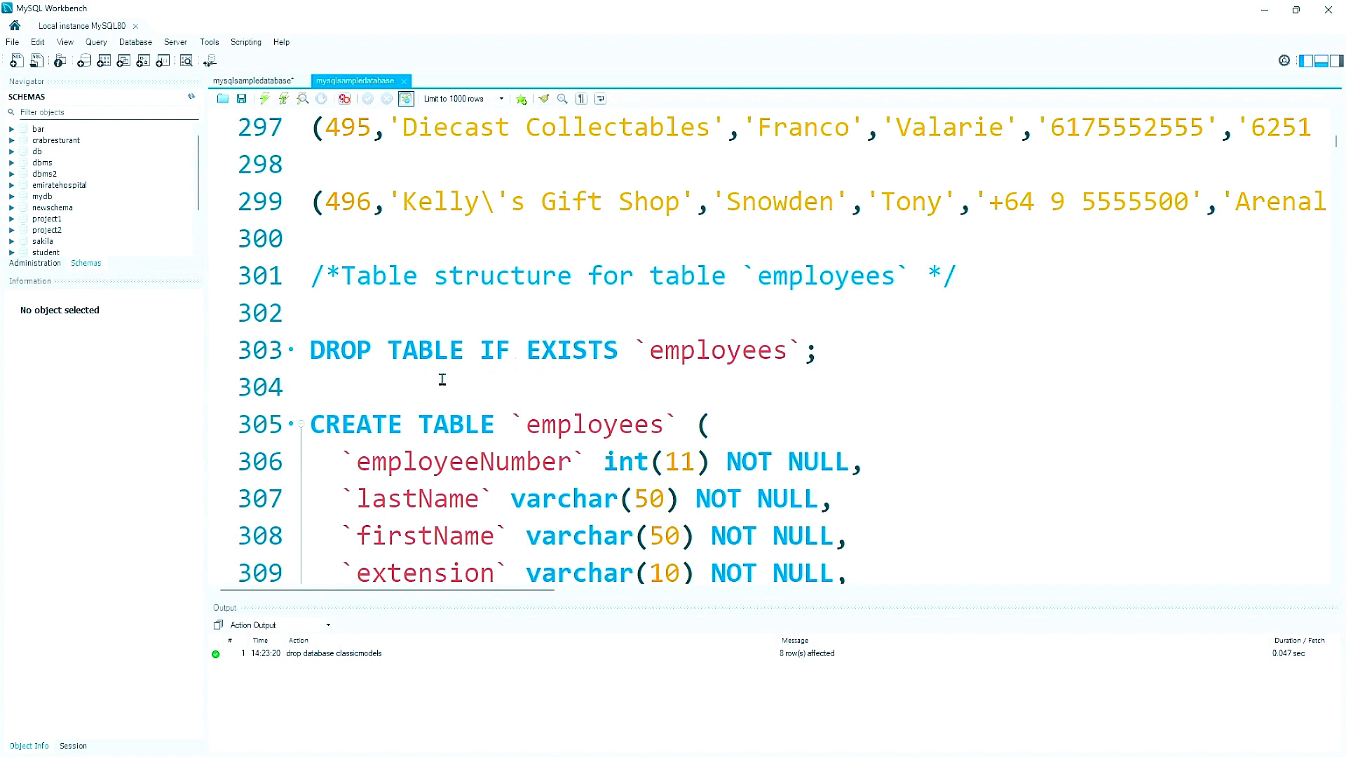
{"action": "scroll", "coordinate": [595, 417], "scroll_direction": "down", "scroll_amount": 6}
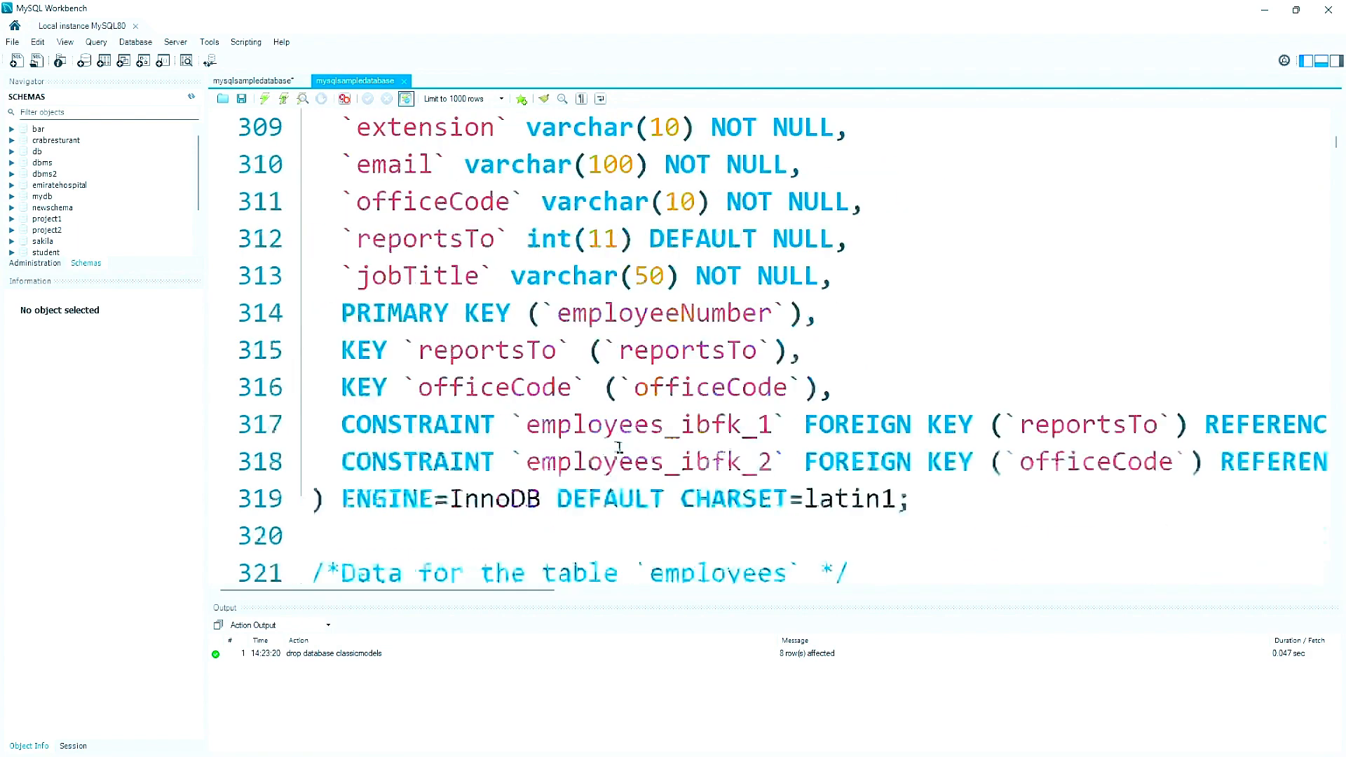
{"action": "scroll", "coordinate": [594, 418], "scroll_direction": "down", "scroll_amount": 6}
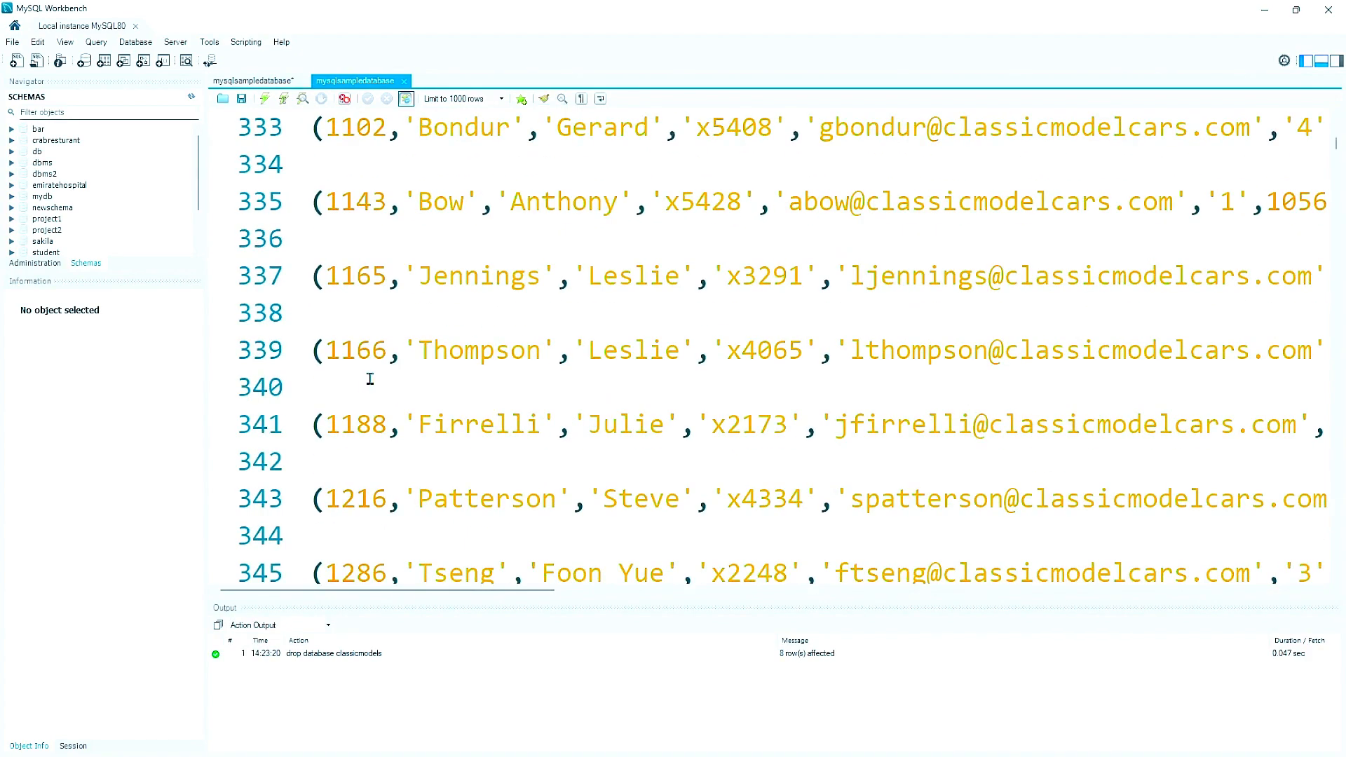
{"action": "scroll", "coordinate": [371, 373], "scroll_direction": "down", "scroll_amount": 5}
{"action": "scroll", "coordinate": [381, 376], "scroll_direction": "down", "scroll_amount": 16}
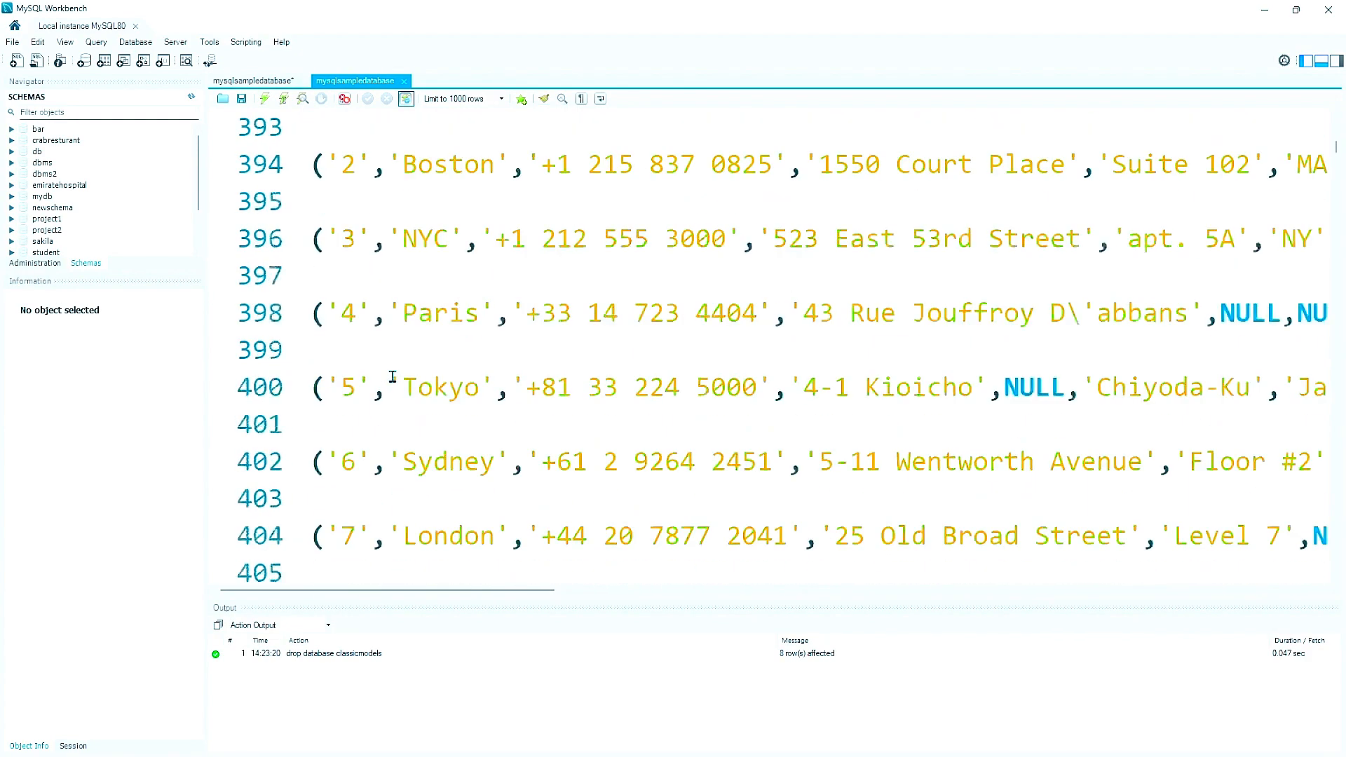
{"action": "scroll", "coordinate": [393, 377], "scroll_direction": "down", "scroll_amount": 12}
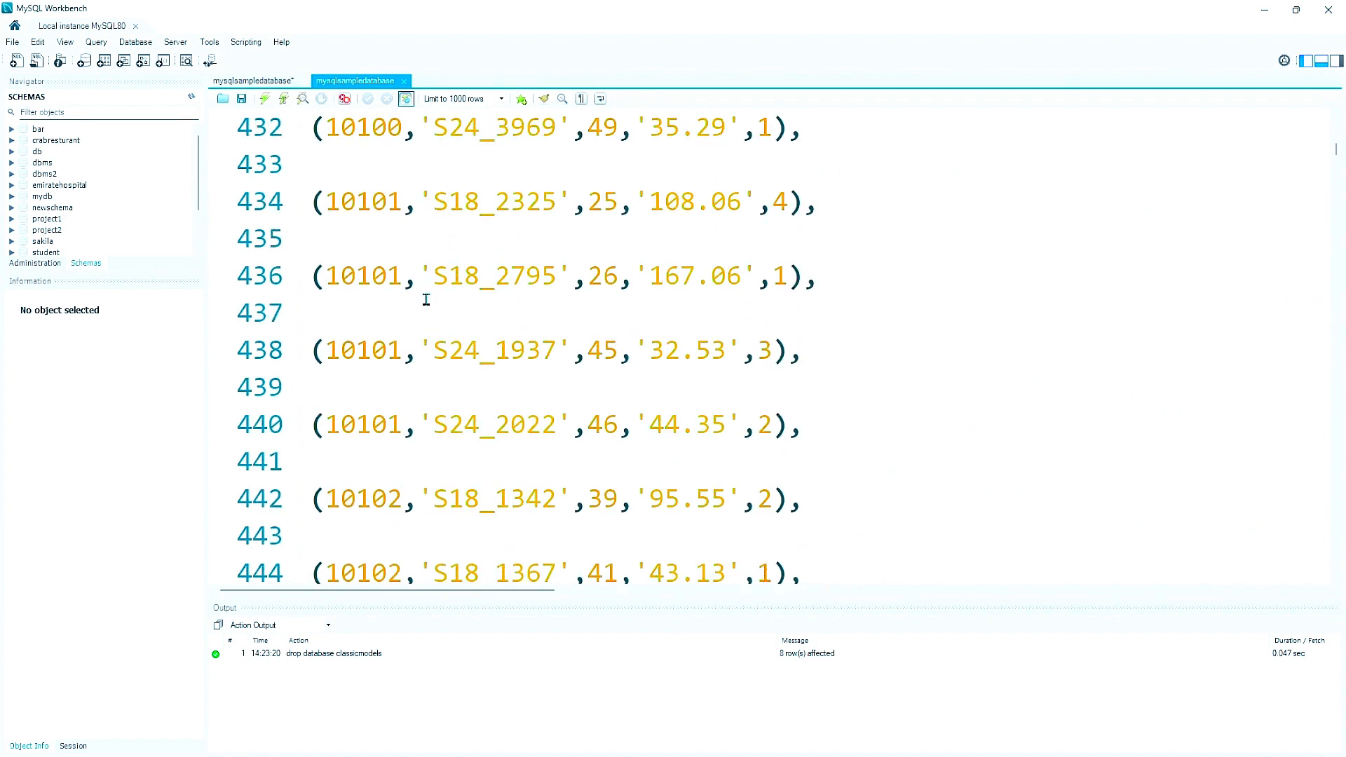
- Execute the entire sample database script, and clear all the text from its editor
{"action": "left_click", "coordinate": [265, 100]}
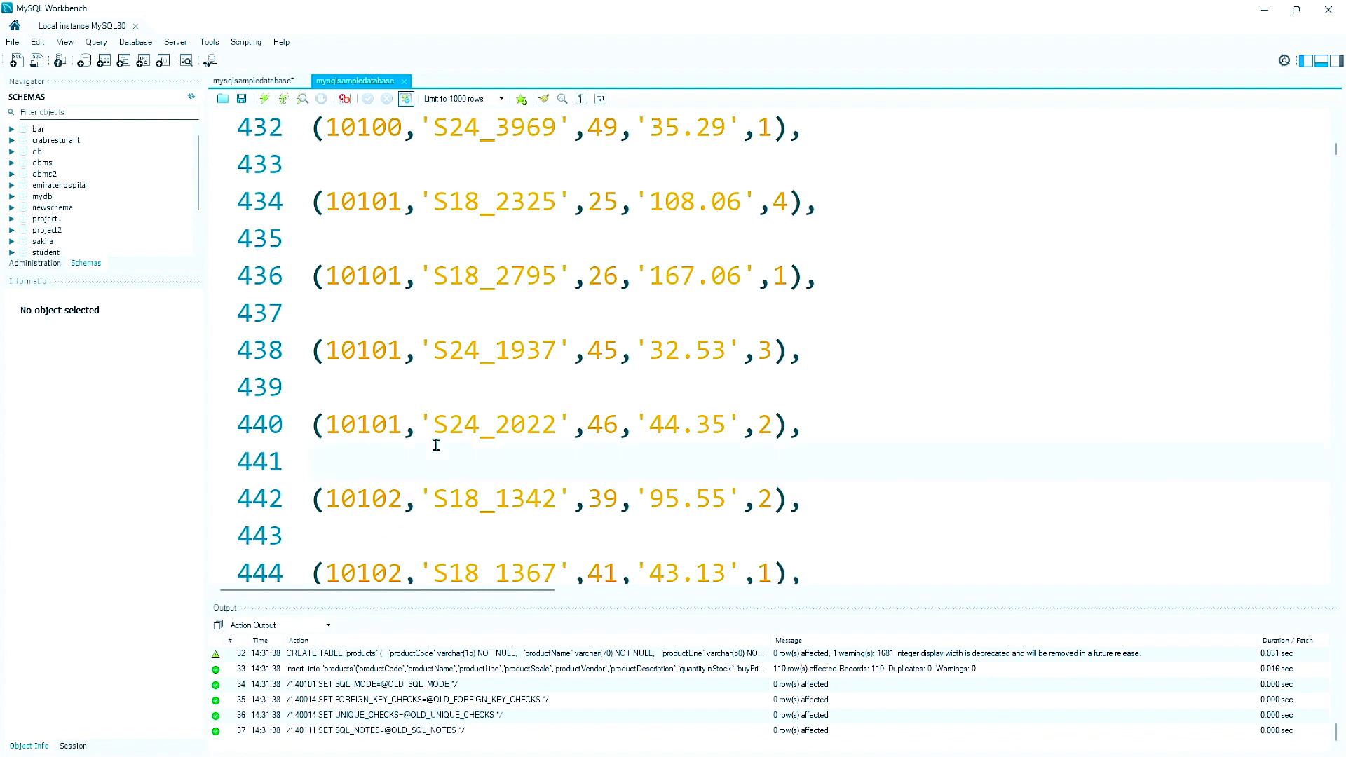
{"action": "type", "text": "A"}
{"action": "key", "text": "ctrl+a"}
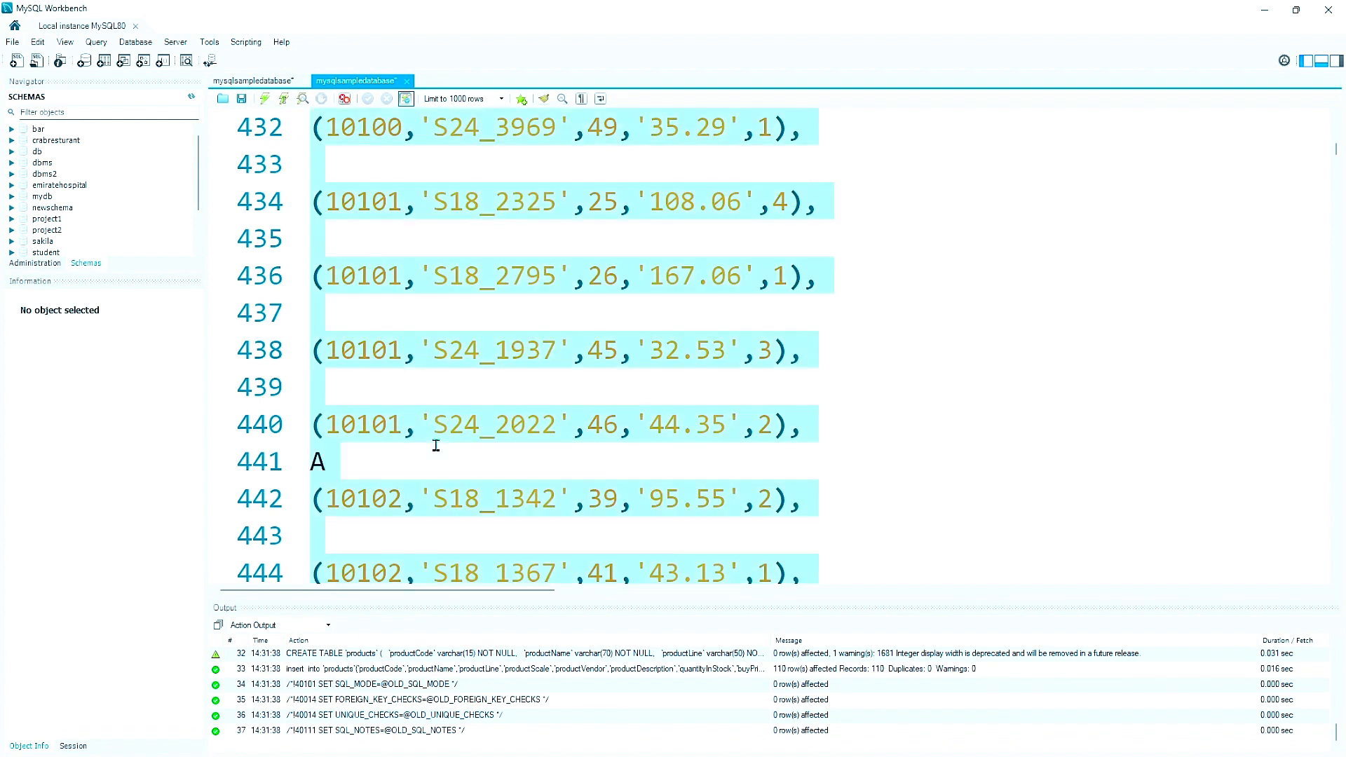
{"action": "key", "text": "BackSpace"}
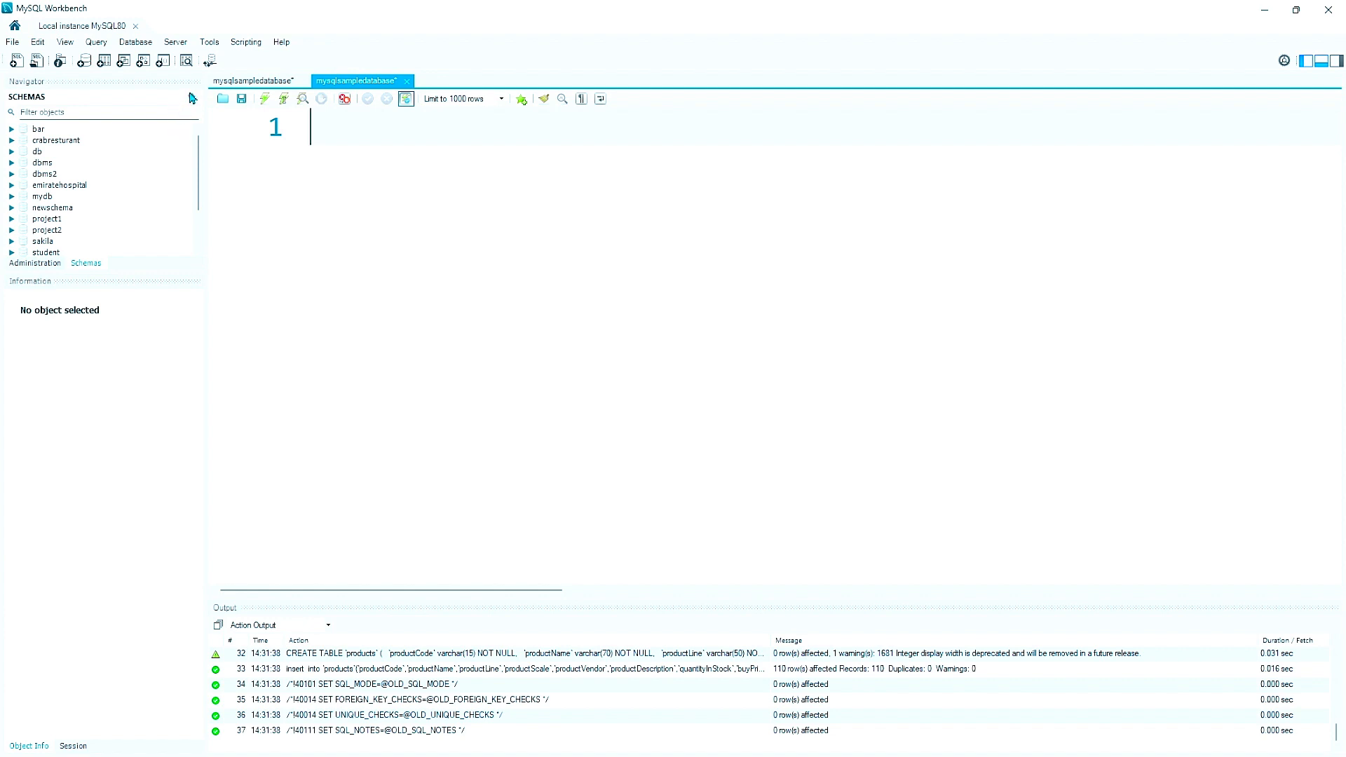
- Refresh the schema list and expand the tables of the classicmodels database
{"action": "right_click", "coordinate": [166, 153]}
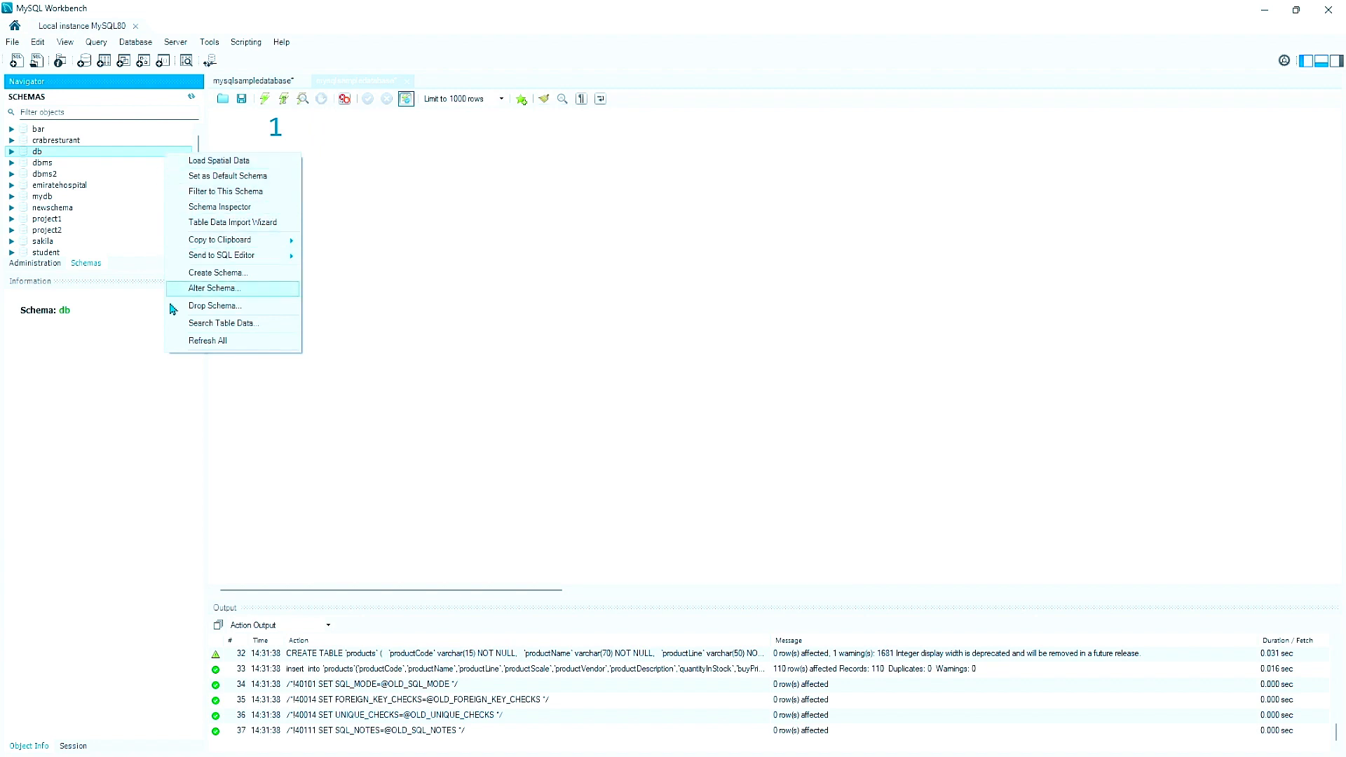
{"action": "left_click", "coordinate": [196, 341]}
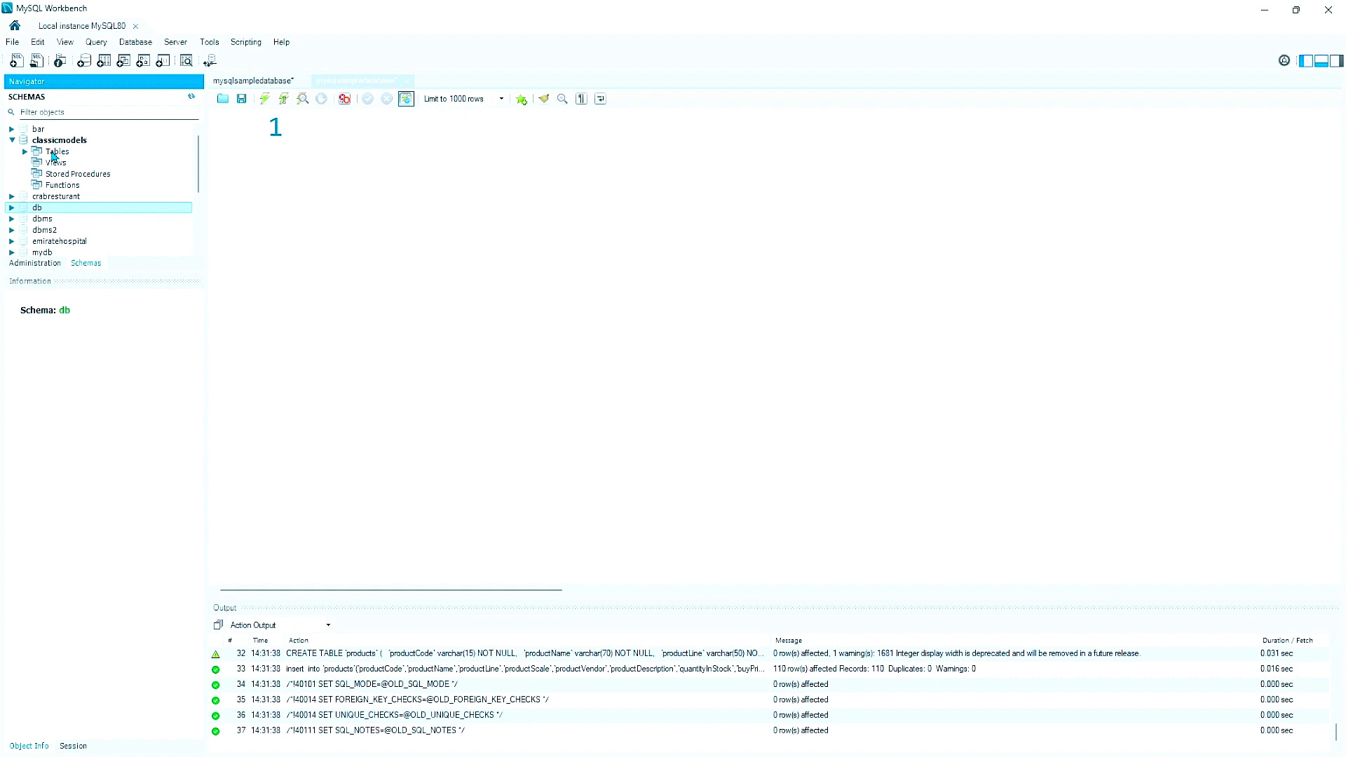
{"action": "left_click", "coordinate": [25, 151]}
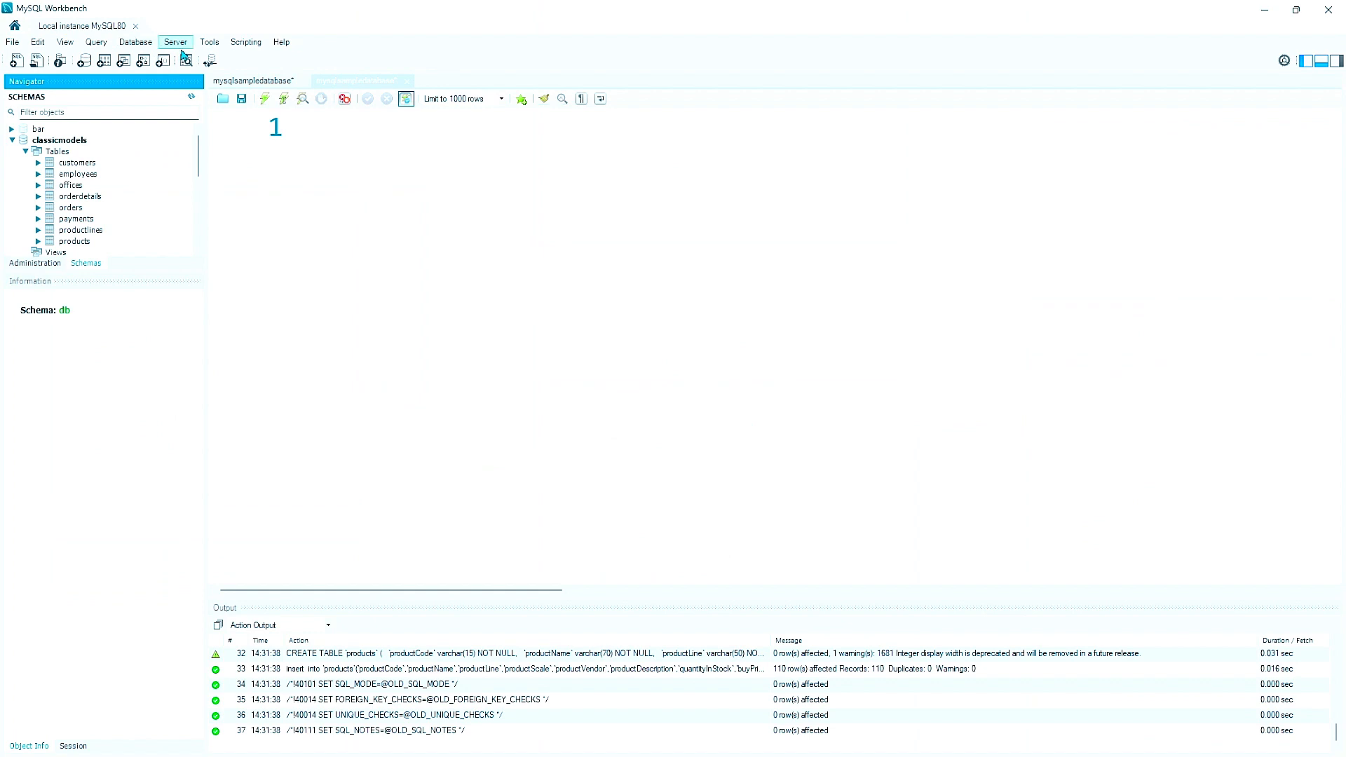
- Try to reverse engineer a database through the Standard (TCP/IP) connection to 127.0.0.1 as root, entering the account password
{"action": "left_click", "coordinate": [175, 42]}
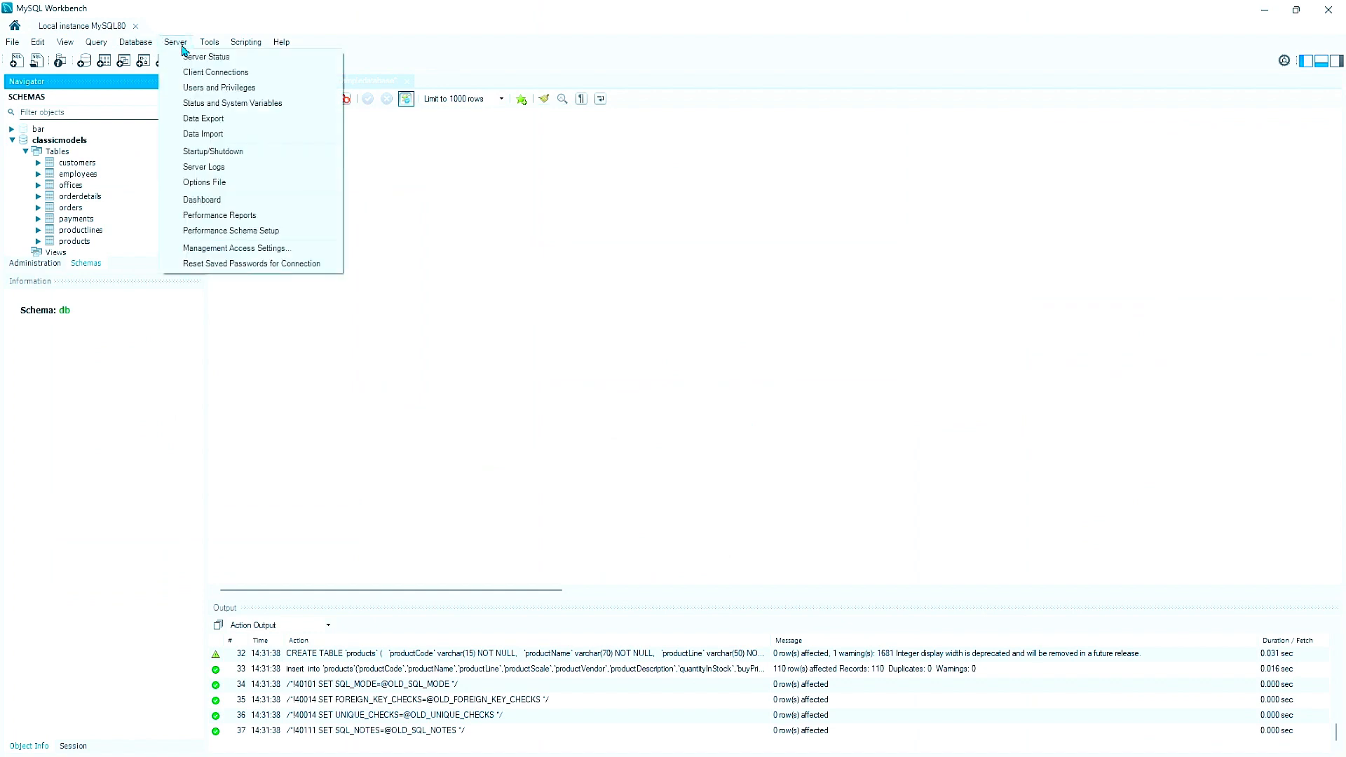
{"action": "mouse_move", "coordinate": [203, 46]}
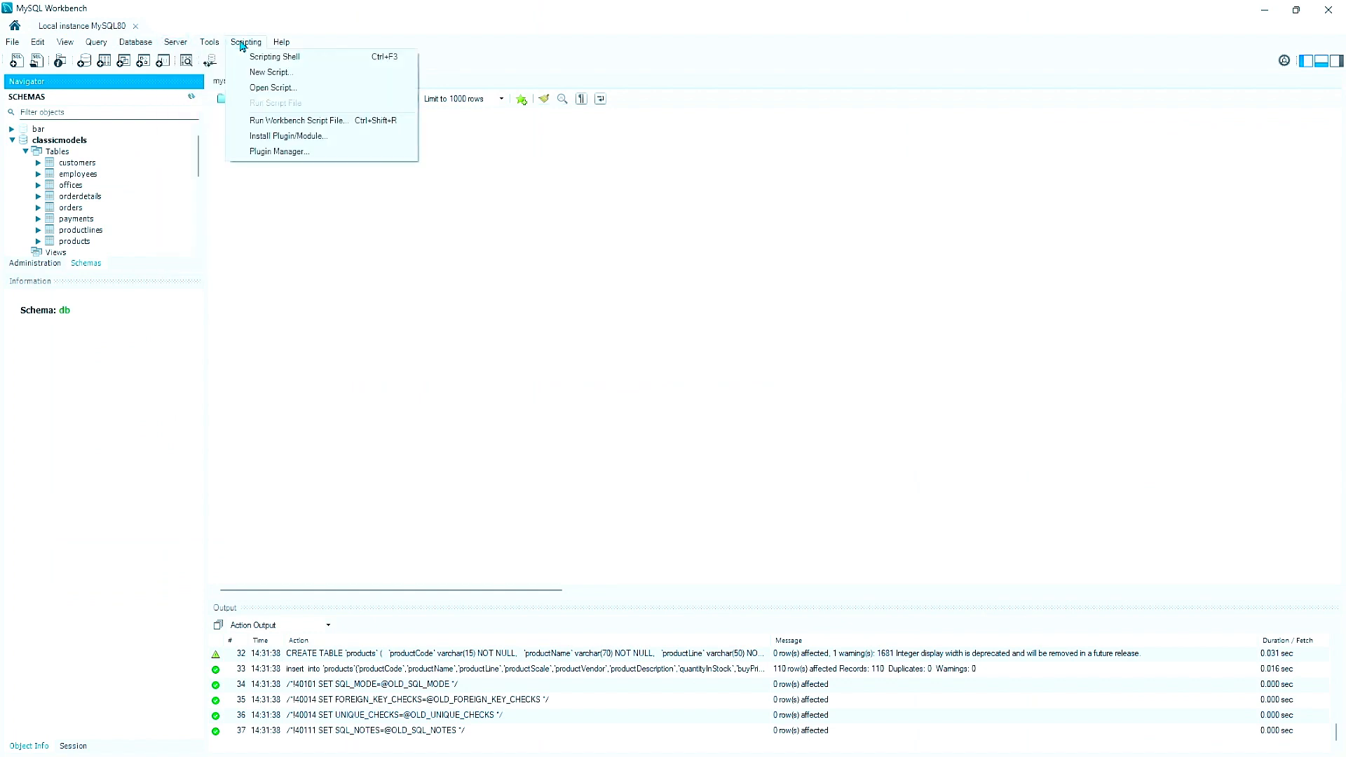
{"action": "mouse_move", "coordinate": [142, 48]}
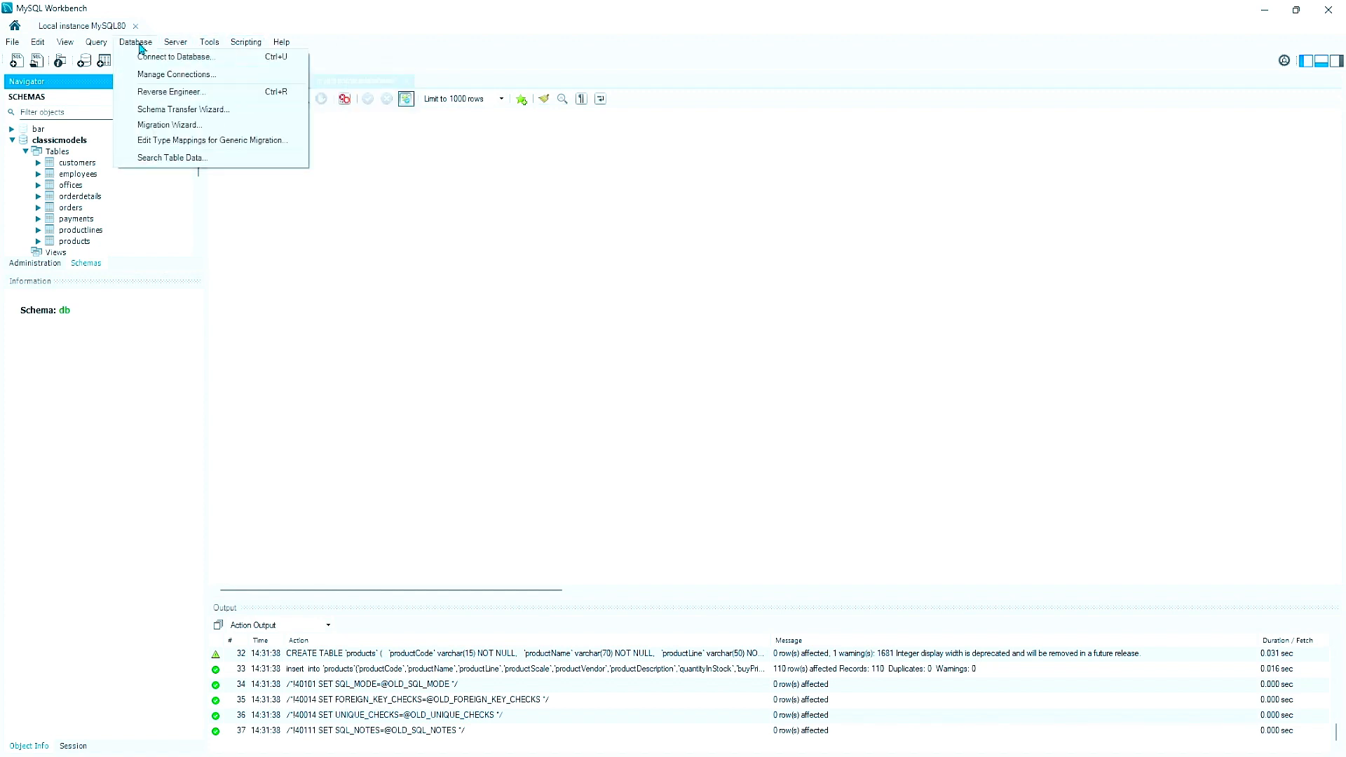
{"action": "left_click", "coordinate": [148, 98]}
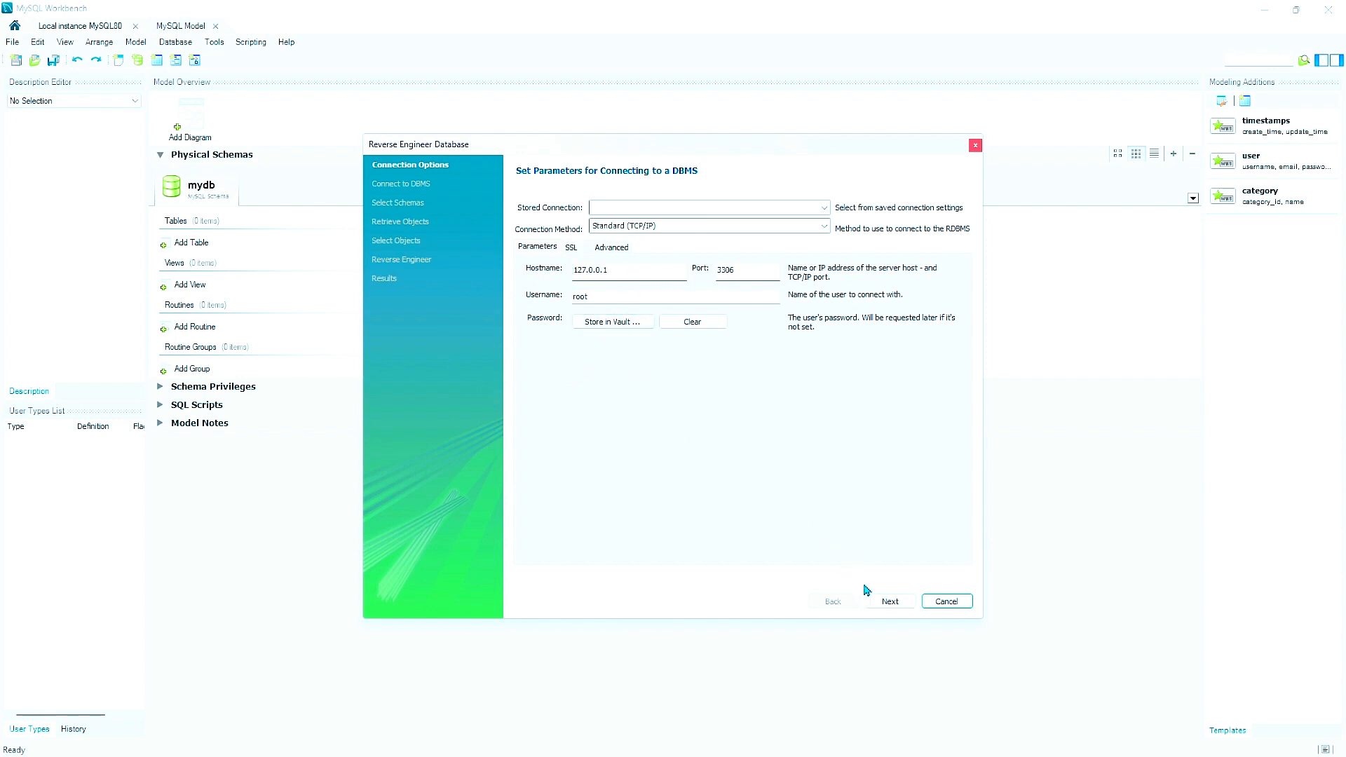
{"action": "left_click", "coordinate": [887, 601]}
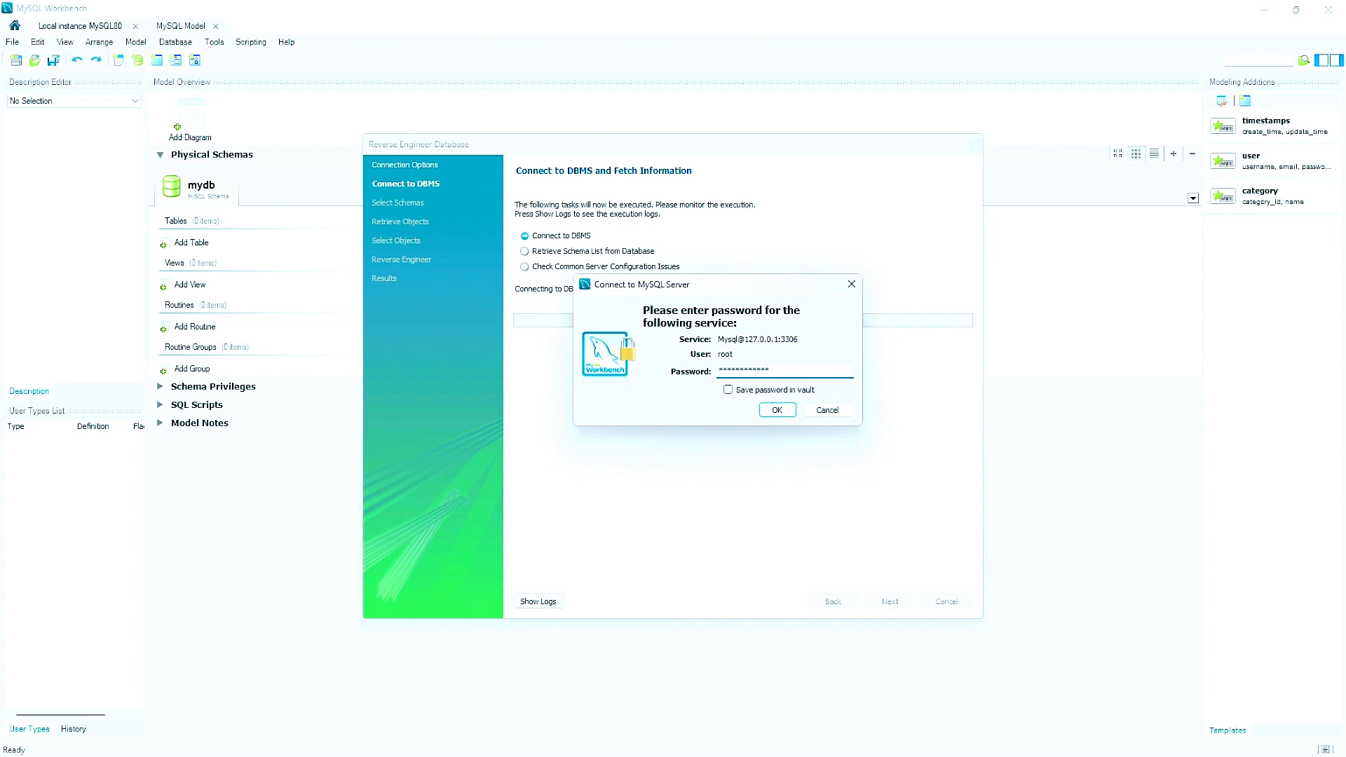
{"action": "left_click", "coordinate": [776, 413]}
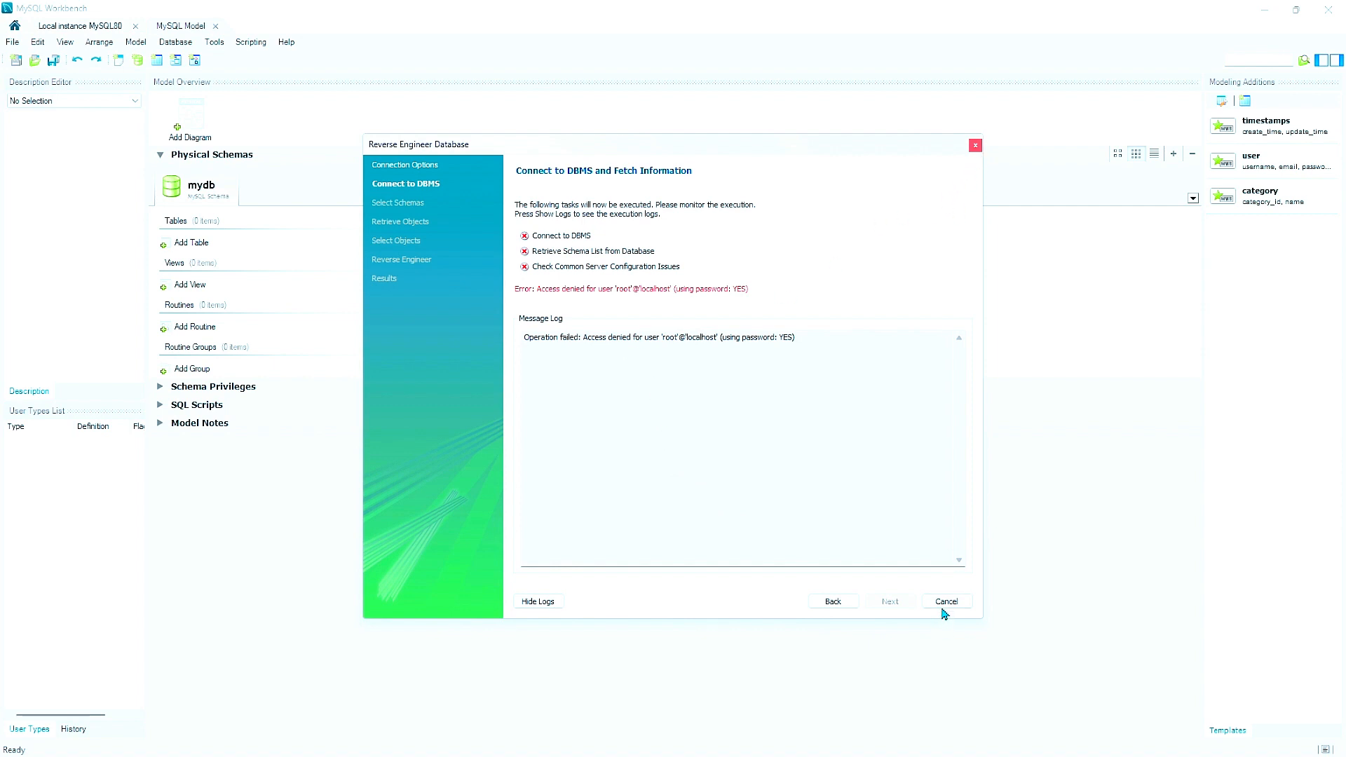
- Return to the connection options, retry the server connection with the account password, and cancel the Reverse Engineer wizard
{"action": "left_click", "coordinate": [831, 603]}
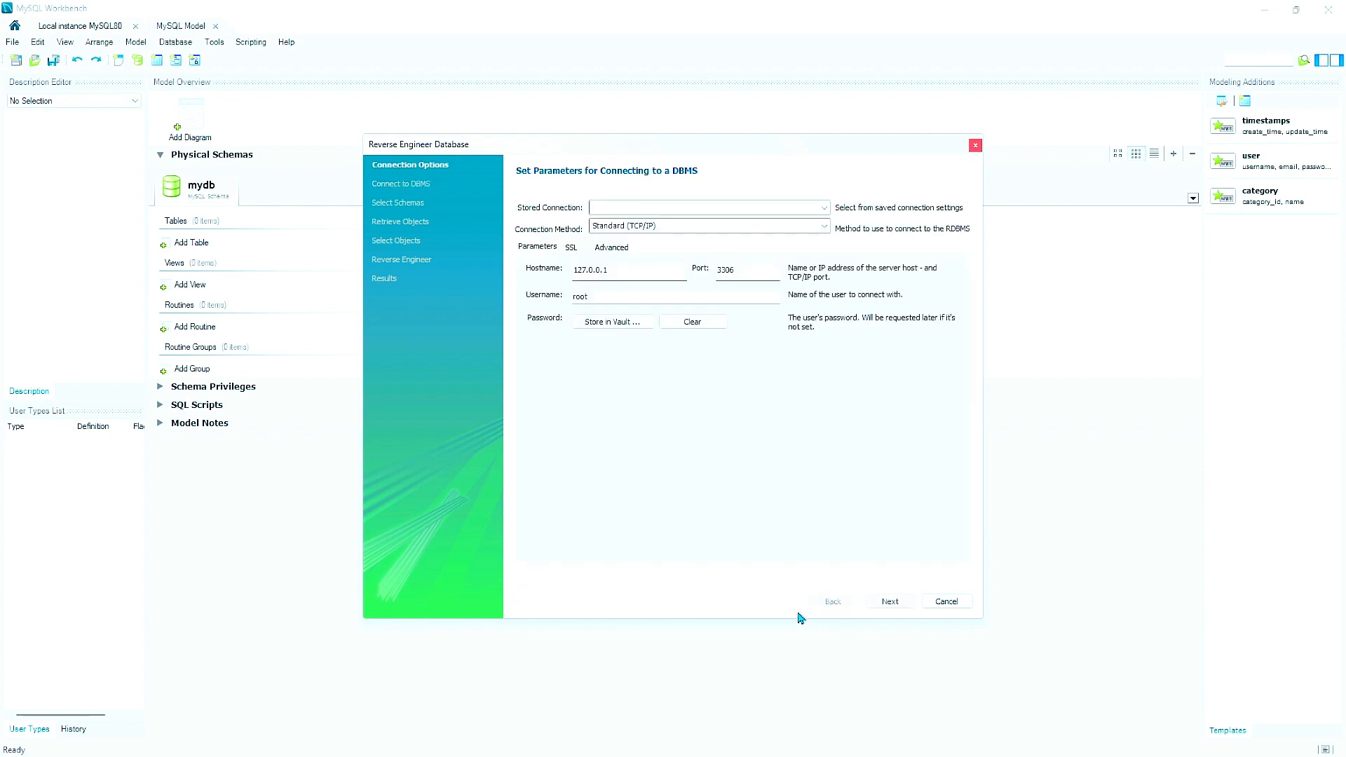
{"action": "left_click", "coordinate": [891, 603]}
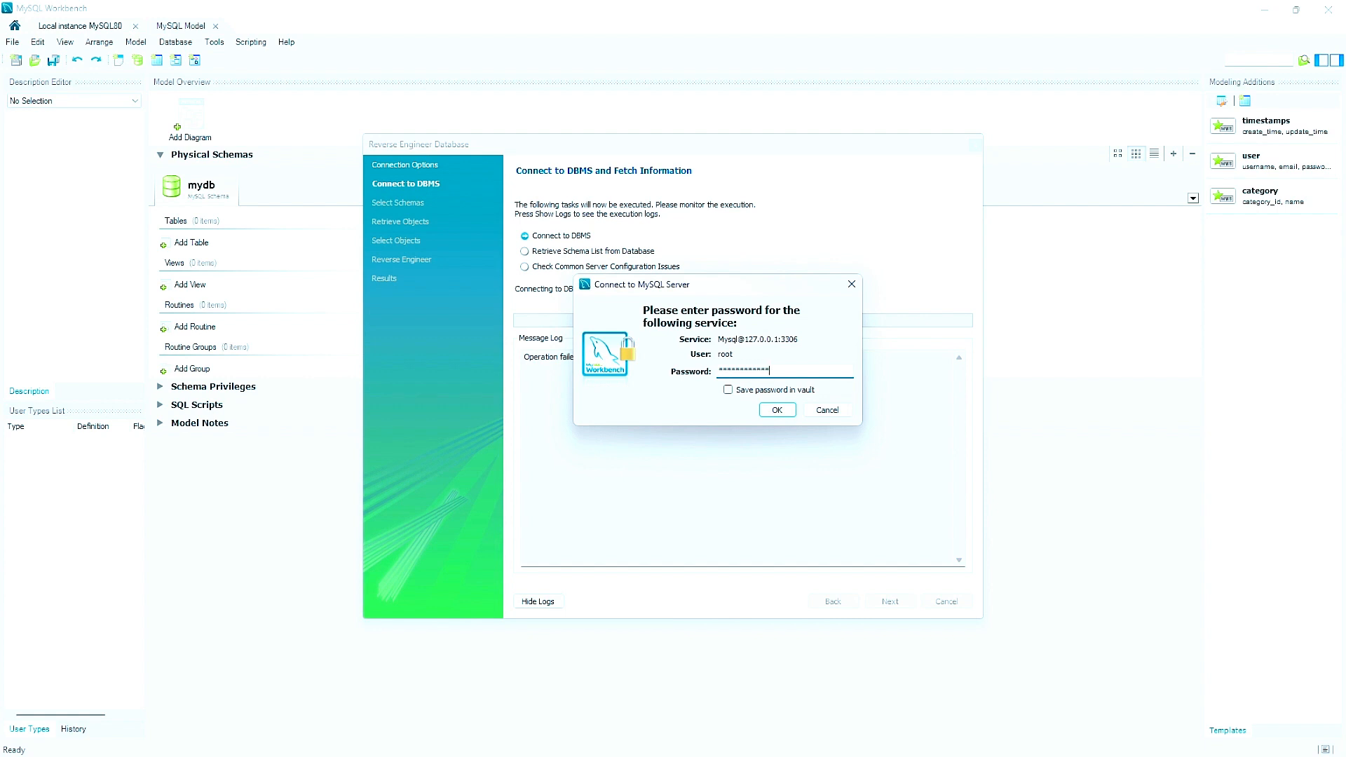
{"action": "key", "text": "Return"}
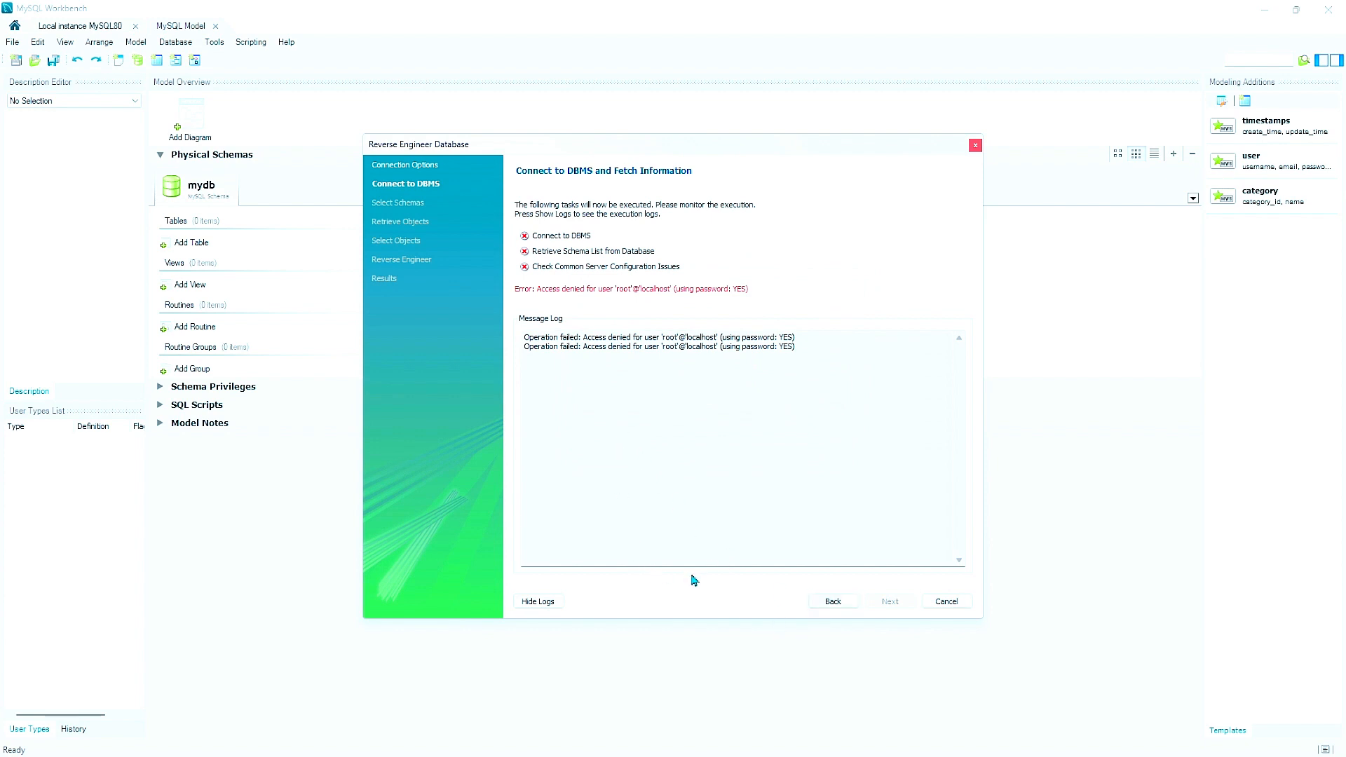
{"action": "left_click", "coordinate": [946, 601]}
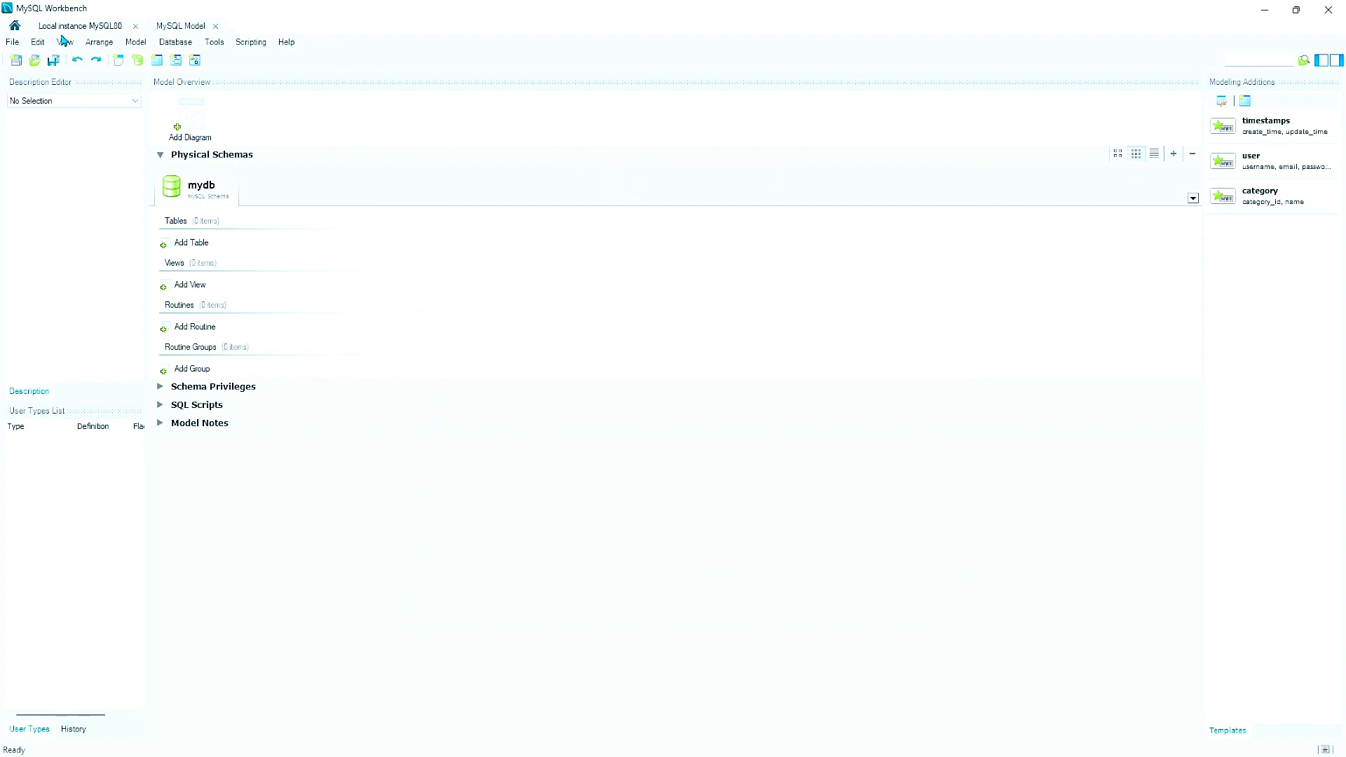
- Return to the Local instance MySQL80 connection, and write and execute the query "SHOW databases;" in the empty editor
{"action": "left_click", "coordinate": [119, 26]}
{"action": "left_click", "coordinate": [313, 130]}
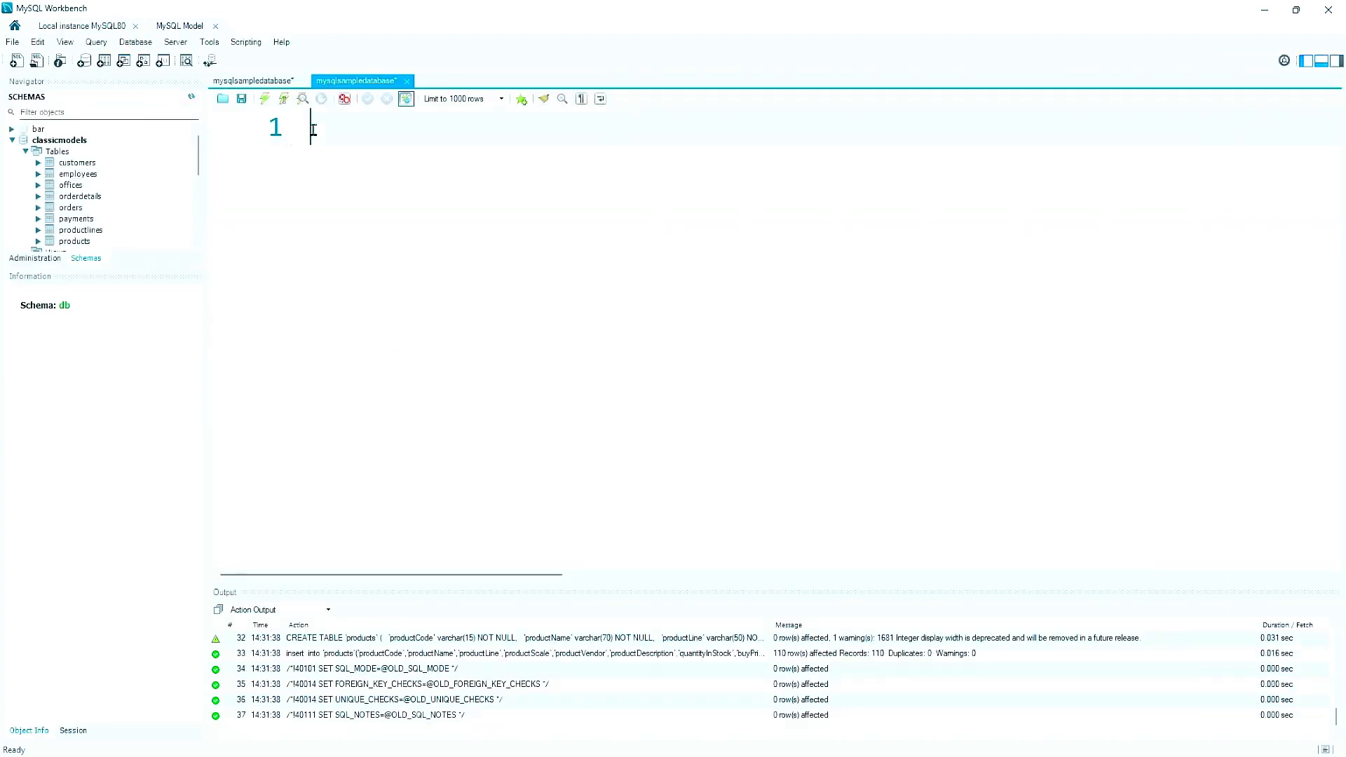
{"action": "type", "text": "SHOW DA"}
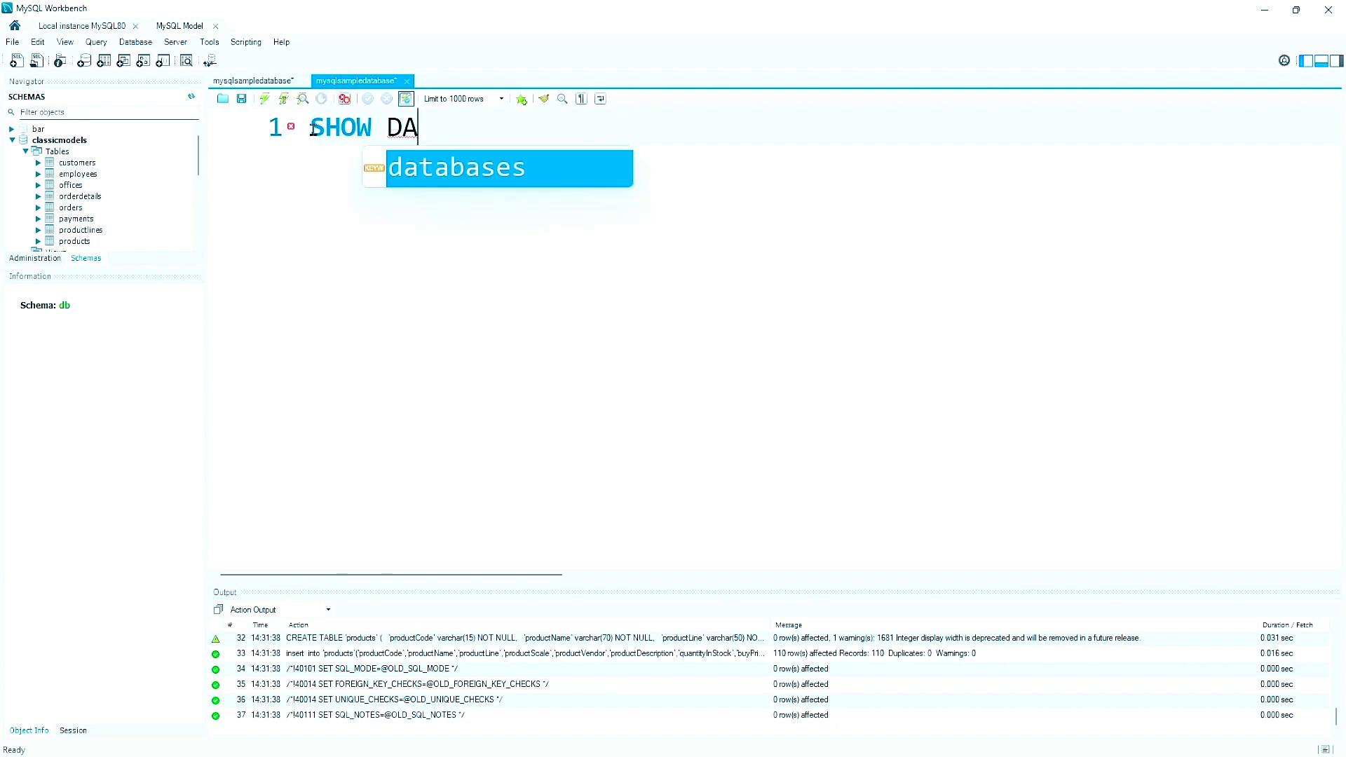
{"action": "type", "text": "R"}
{"action": "key", "text": "BackSpace"}
{"action": "type", "text": "TA"}
{"action": "key", "text": "Return"}
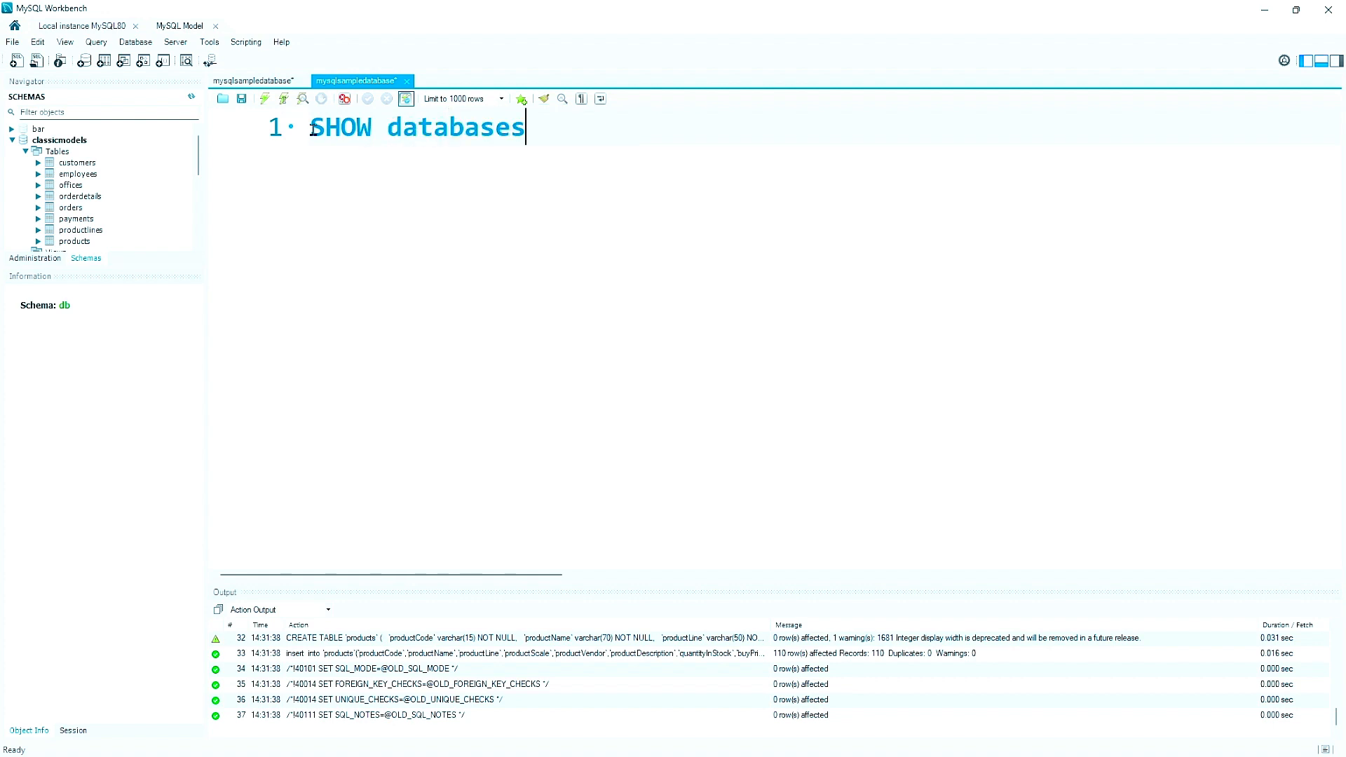
{"action": "type", "text": ";"}
{"action": "left_click_drag", "start_coordinate": [562, 139], "coordinate": [290, 133]}
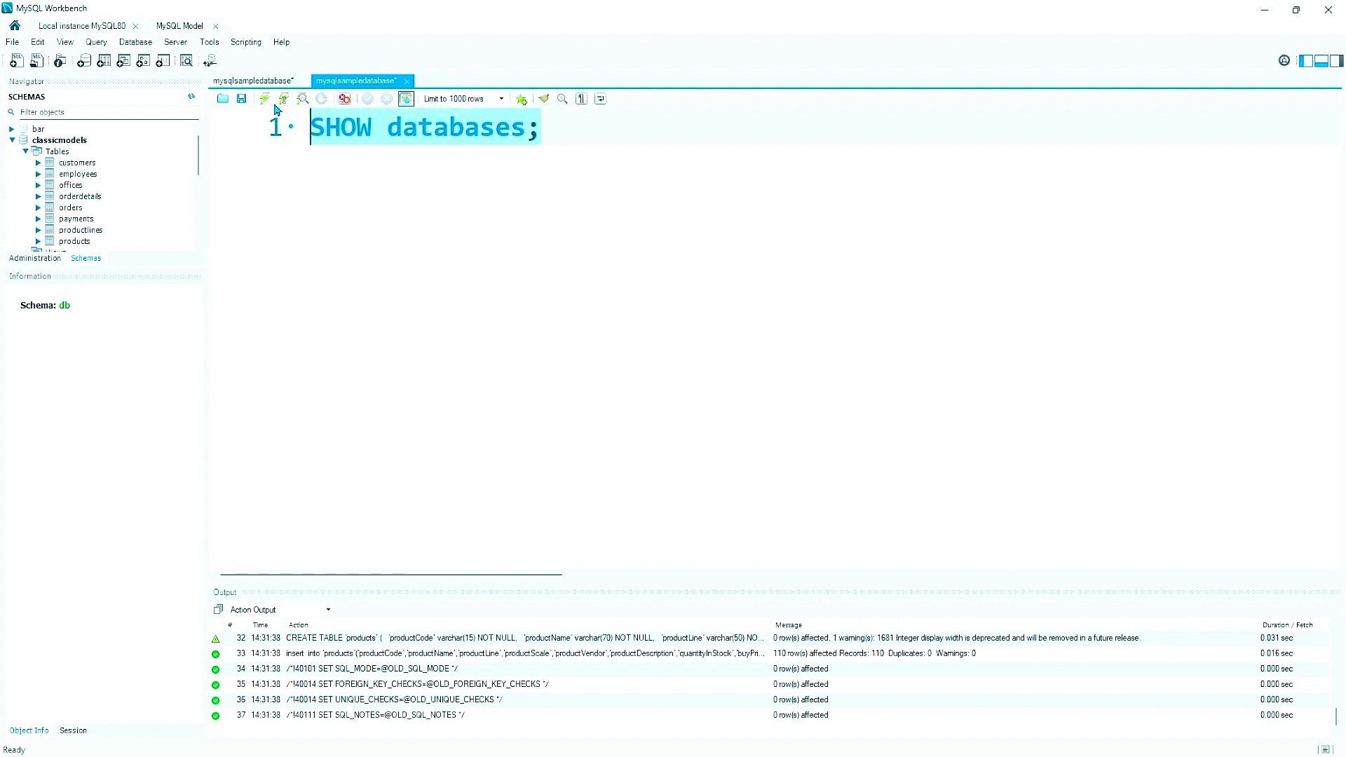
{"action": "key", "text": "ctrl+Return"}
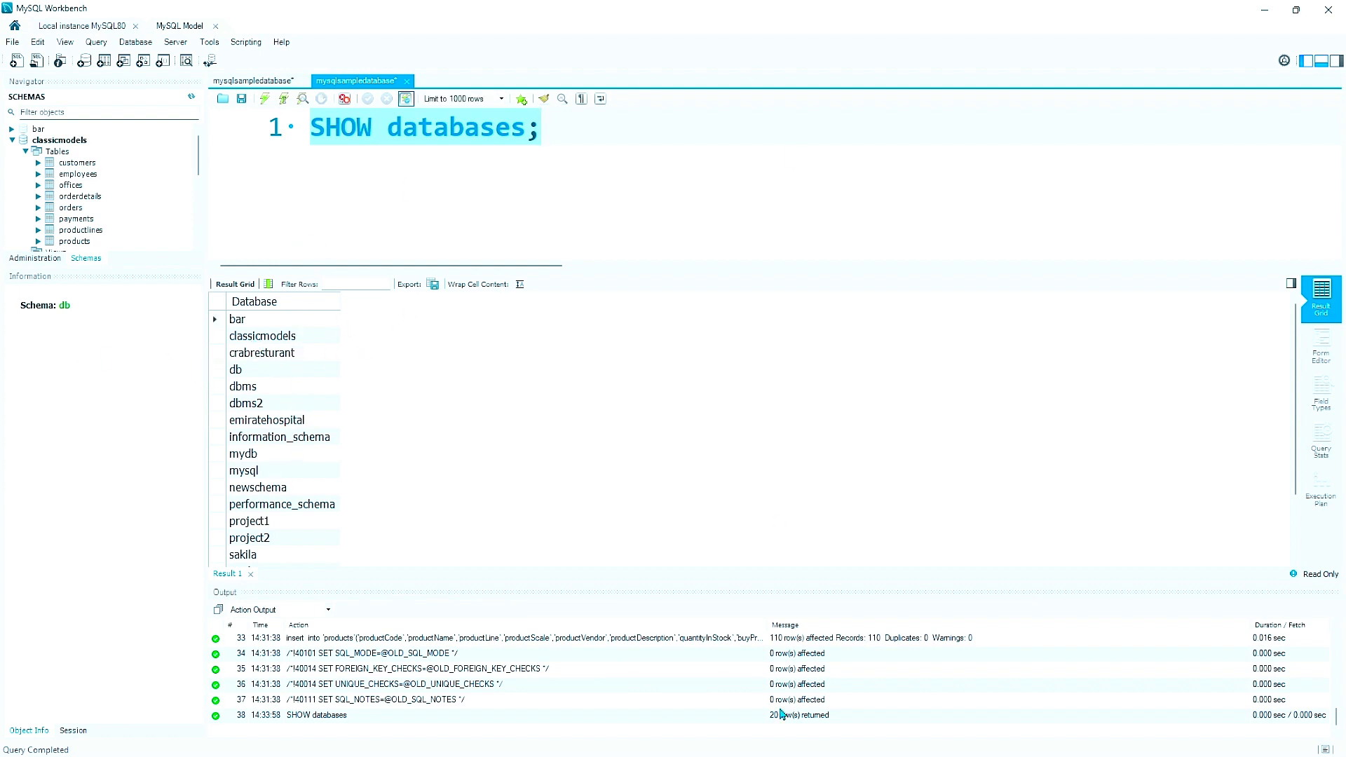
- Switch to Chrome with the MySQL Sample Database page on mysqltutorial.org
{"action": "left_click", "coordinate": [826, 746]}
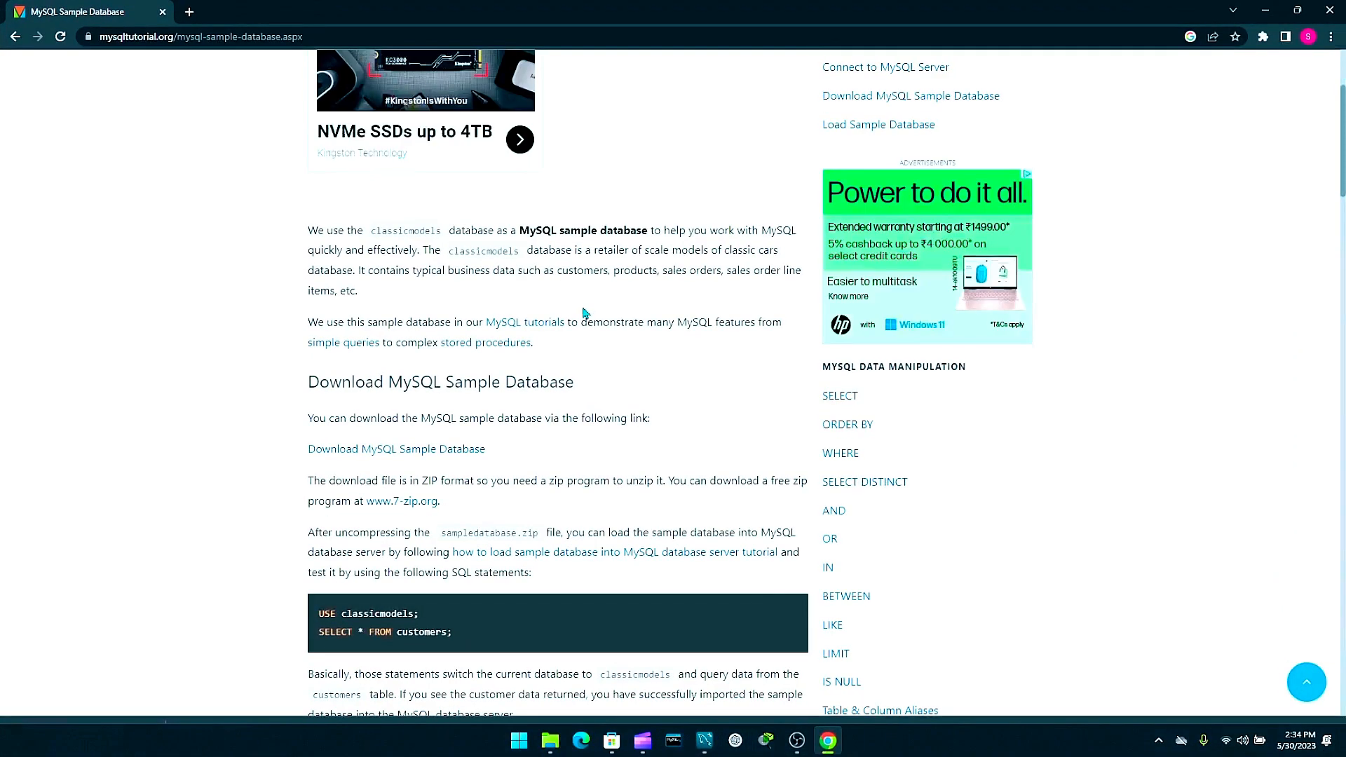